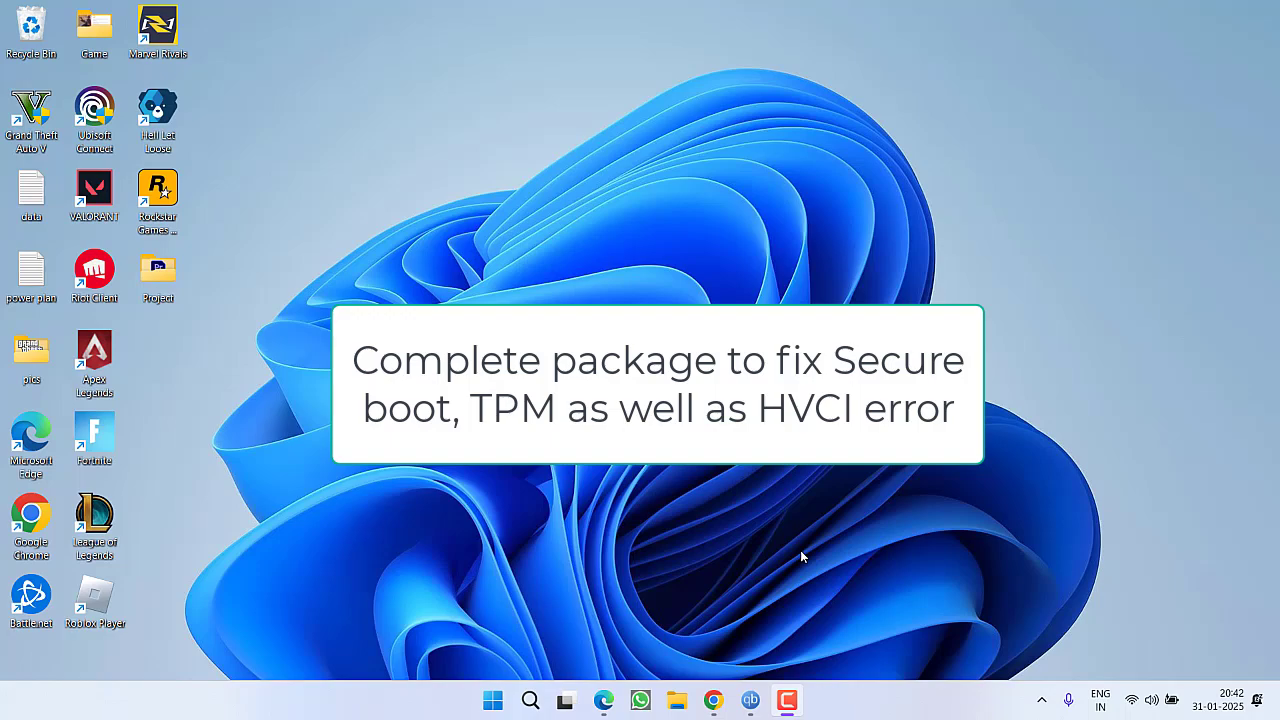
Glance at the MASM for x64 page, return to the DOSBox page, then minimize the browser
{"action": "left_click", "coordinate": [713, 700]}
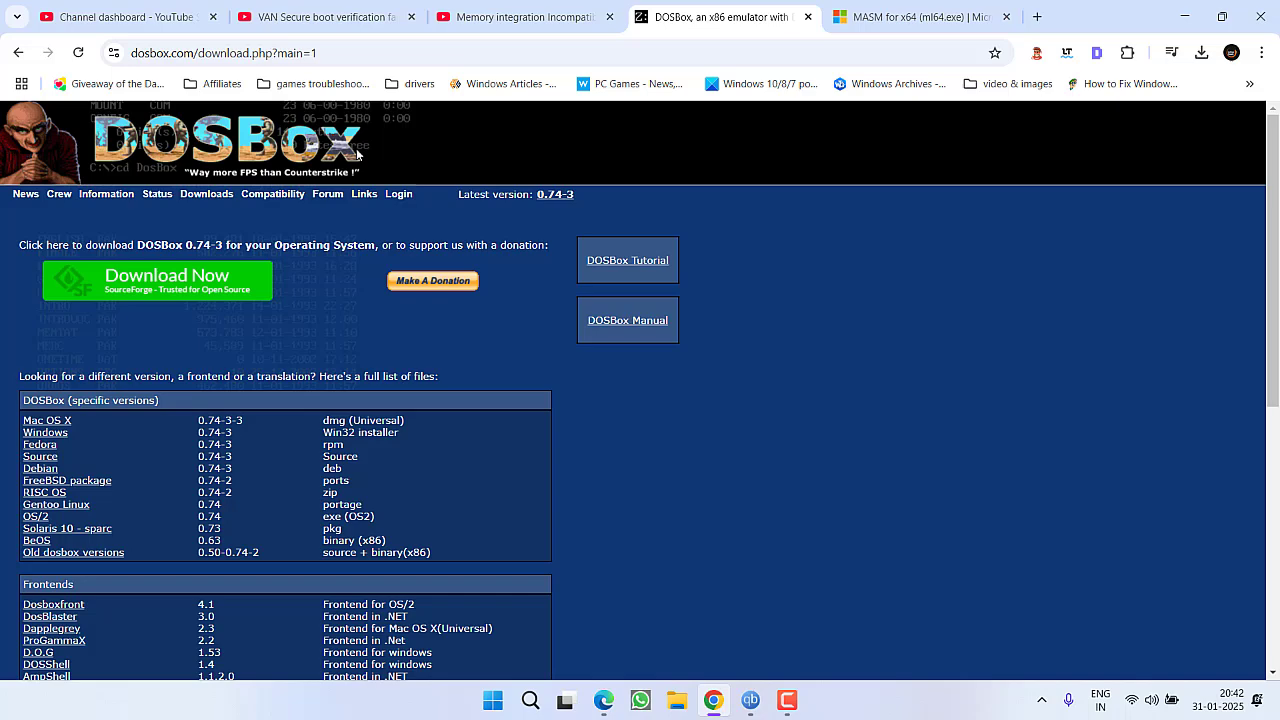
{"action": "left_click", "coordinate": [963, 14]}
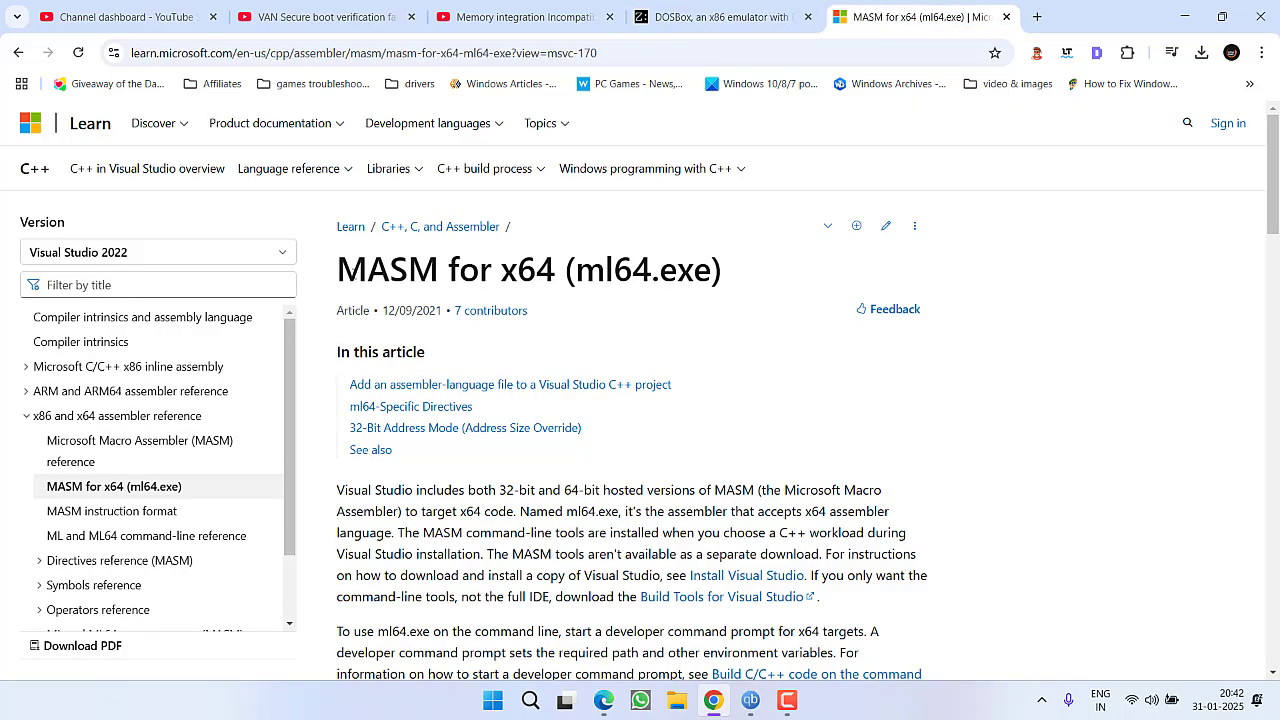
{"action": "left_click_drag", "start_coordinate": [342, 268], "coordinate": [556, 272]}
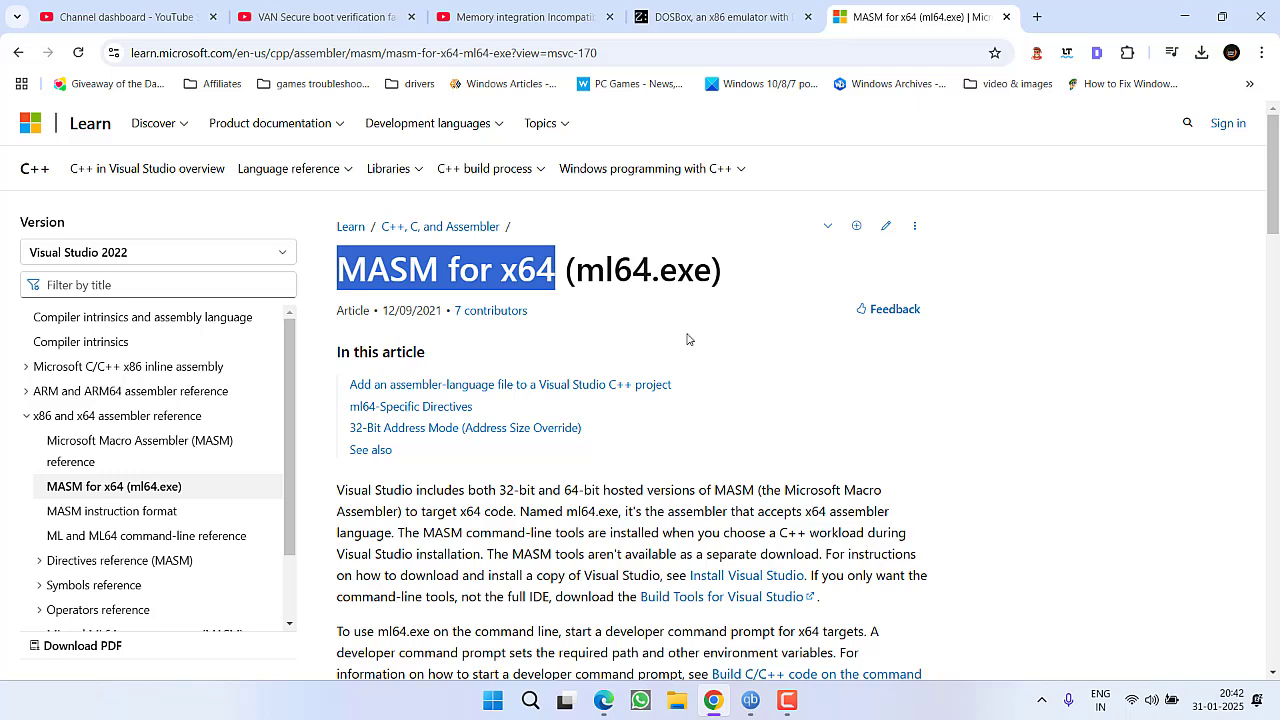
{"action": "left_click", "coordinate": [712, 16]}
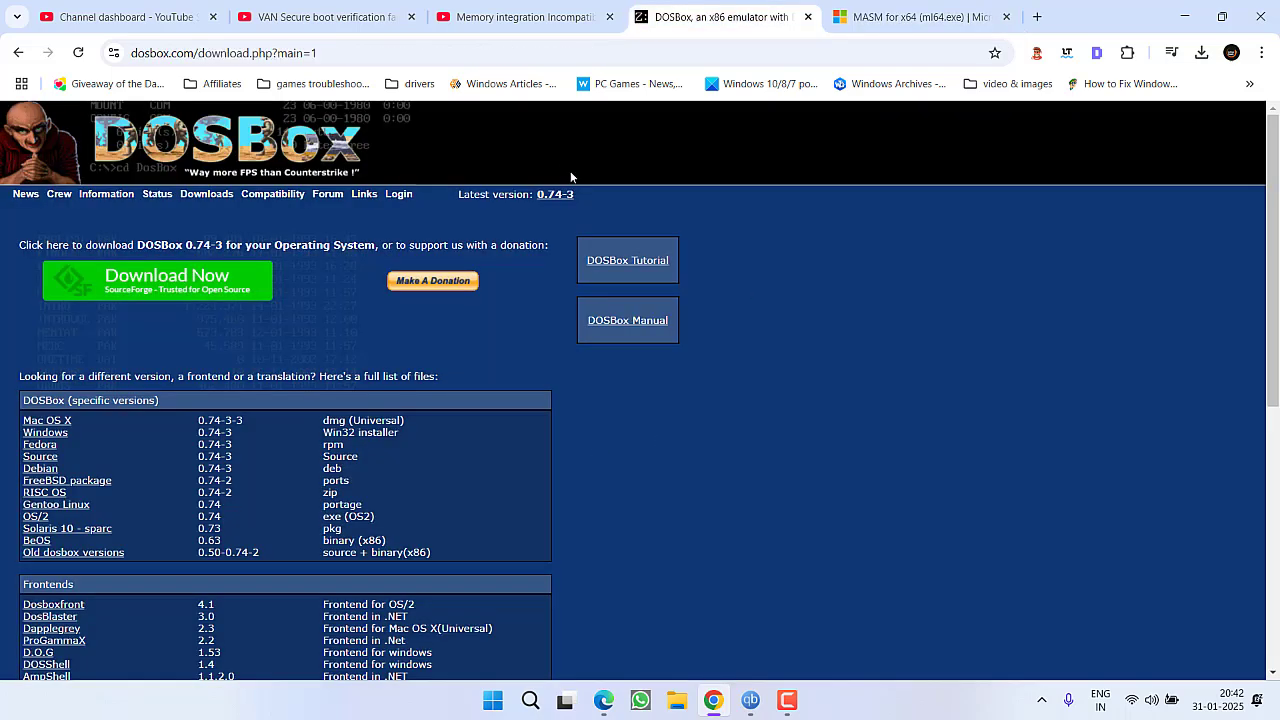
{"action": "left_click", "coordinate": [1242, 15]}
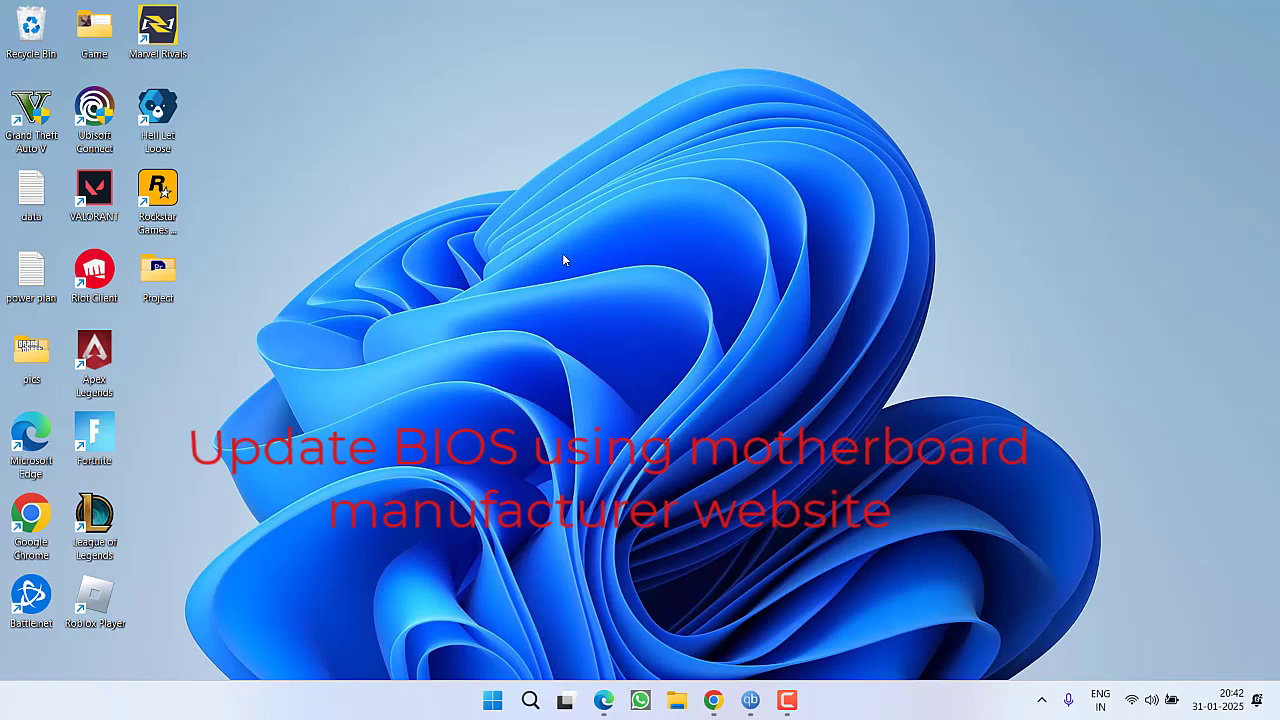
Select the optional HP Inc. Firmware 15.22.0.0 driver update in Windows Update, then close Settings
{"action": "key", "text": "super+i"}
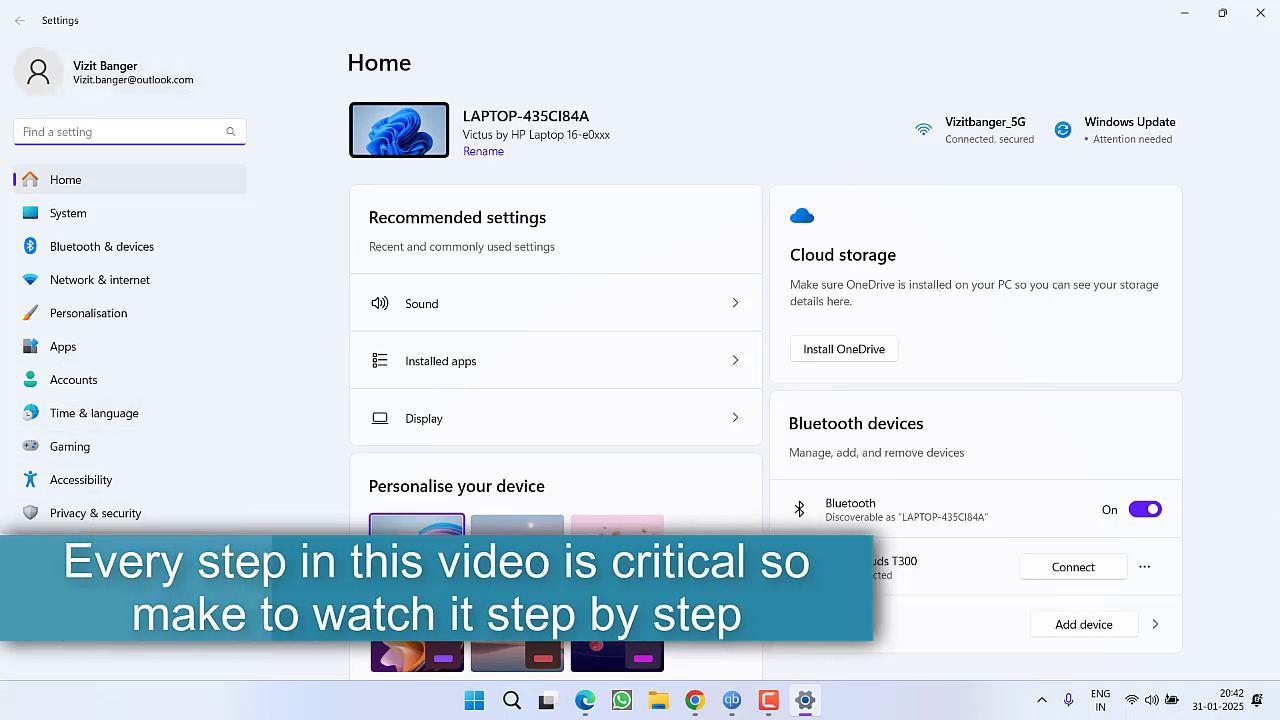
{"action": "left_click", "coordinate": [90, 546]}
{"action": "scroll", "coordinate": [573, 286], "scroll_direction": "down", "scroll_amount": 10}
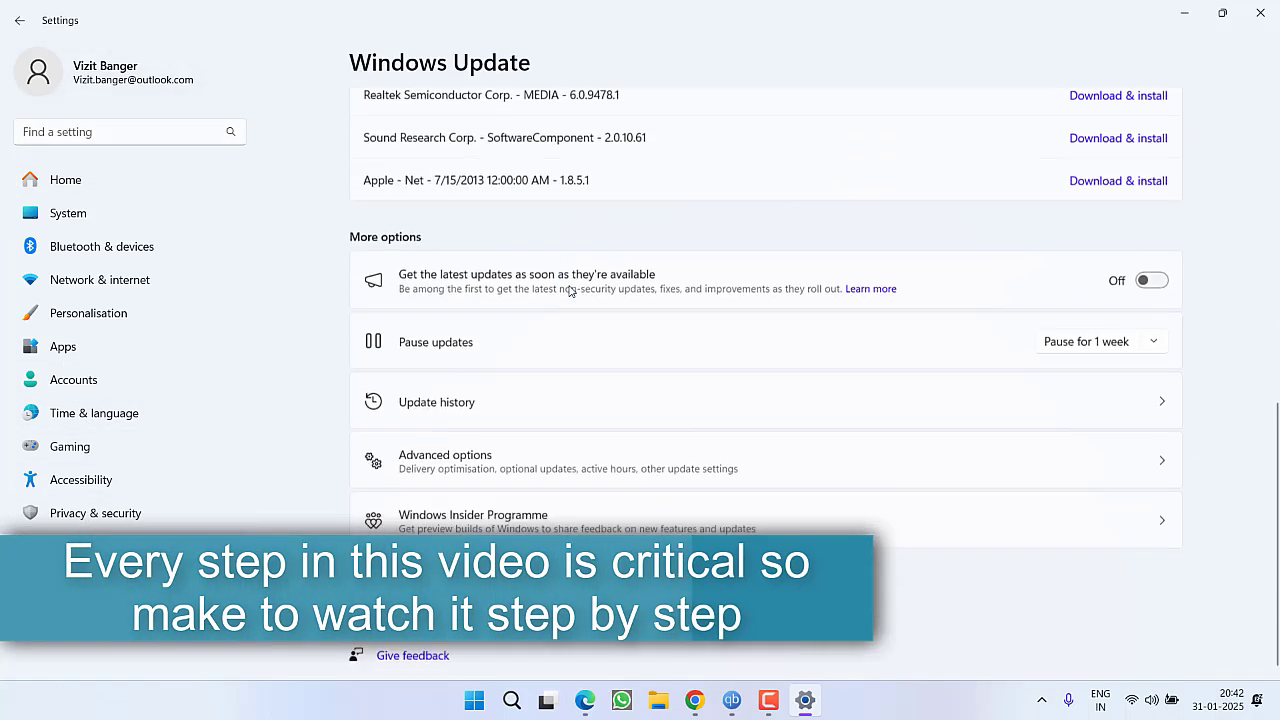
{"action": "left_click", "coordinate": [494, 454]}
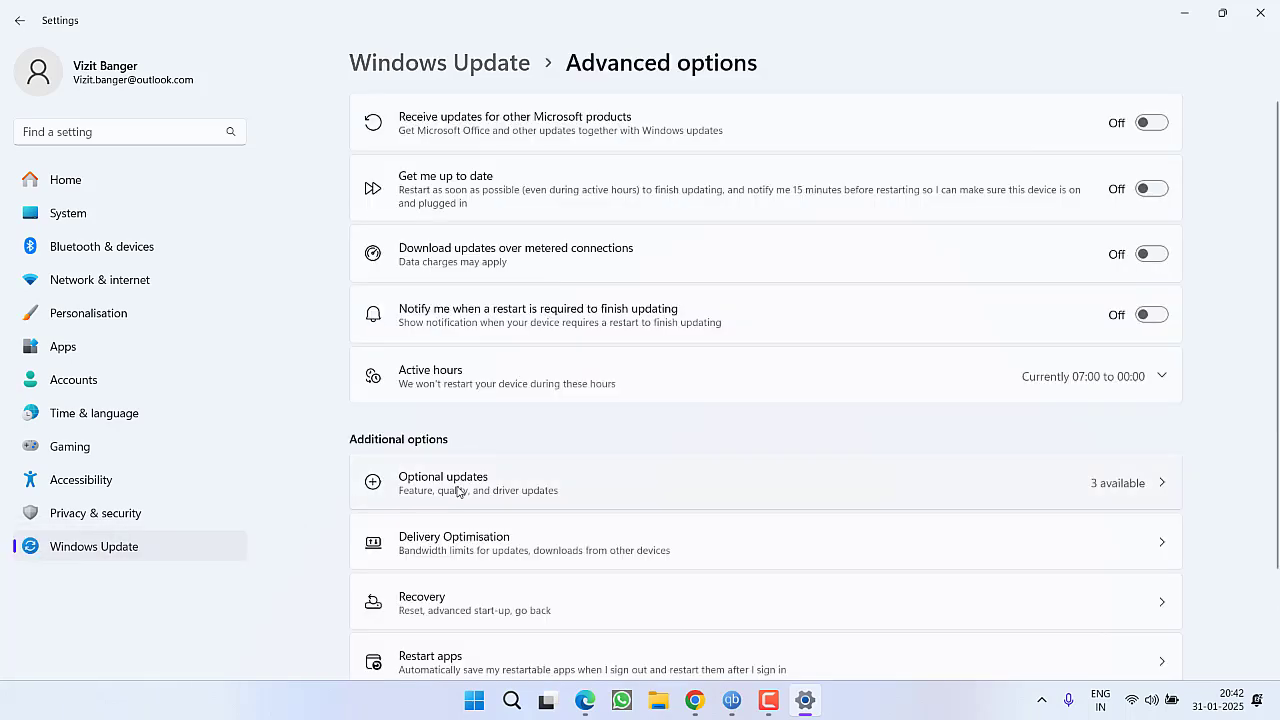
{"action": "left_click", "coordinate": [468, 491]}
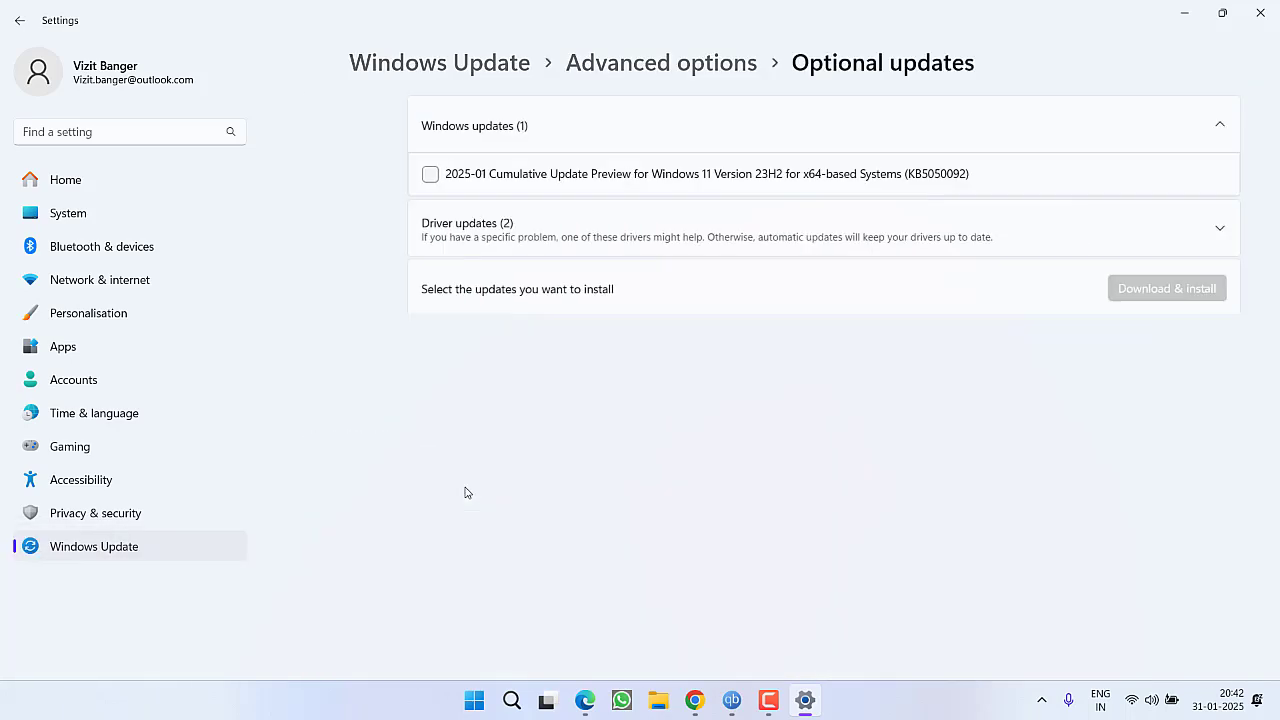
{"action": "left_click", "coordinate": [457, 233]}
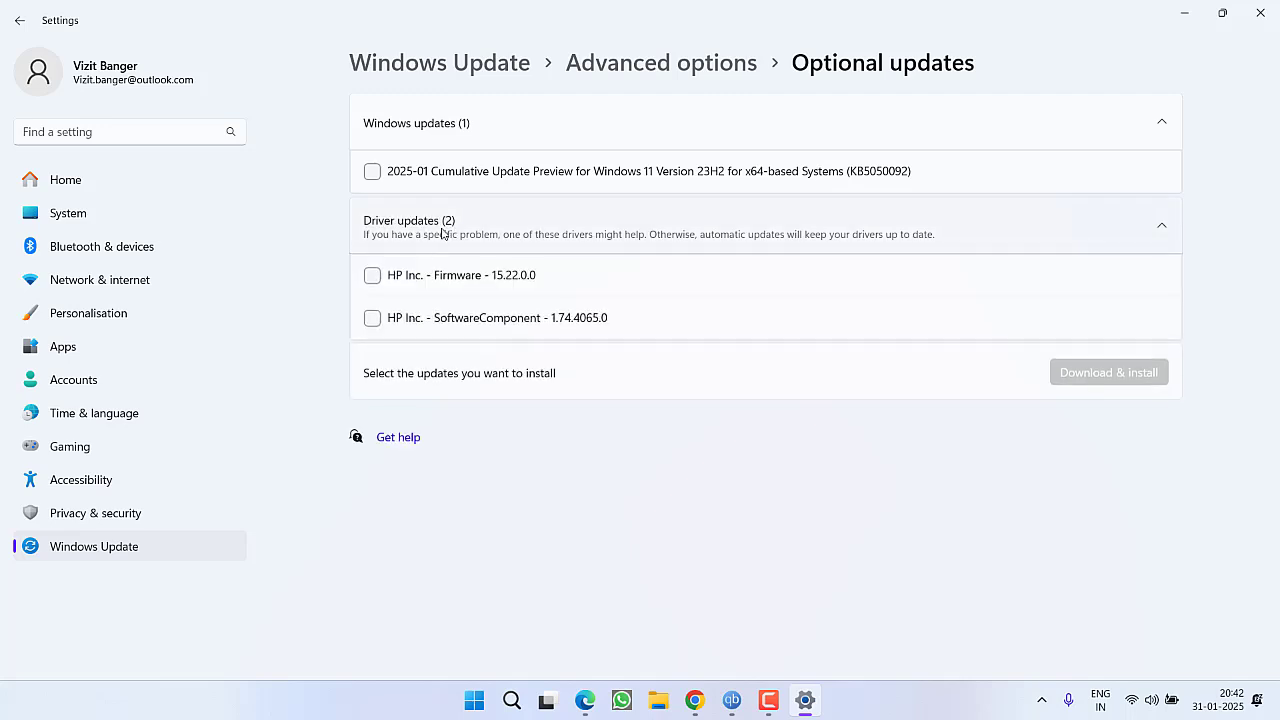
{"action": "left_click", "coordinate": [372, 276]}
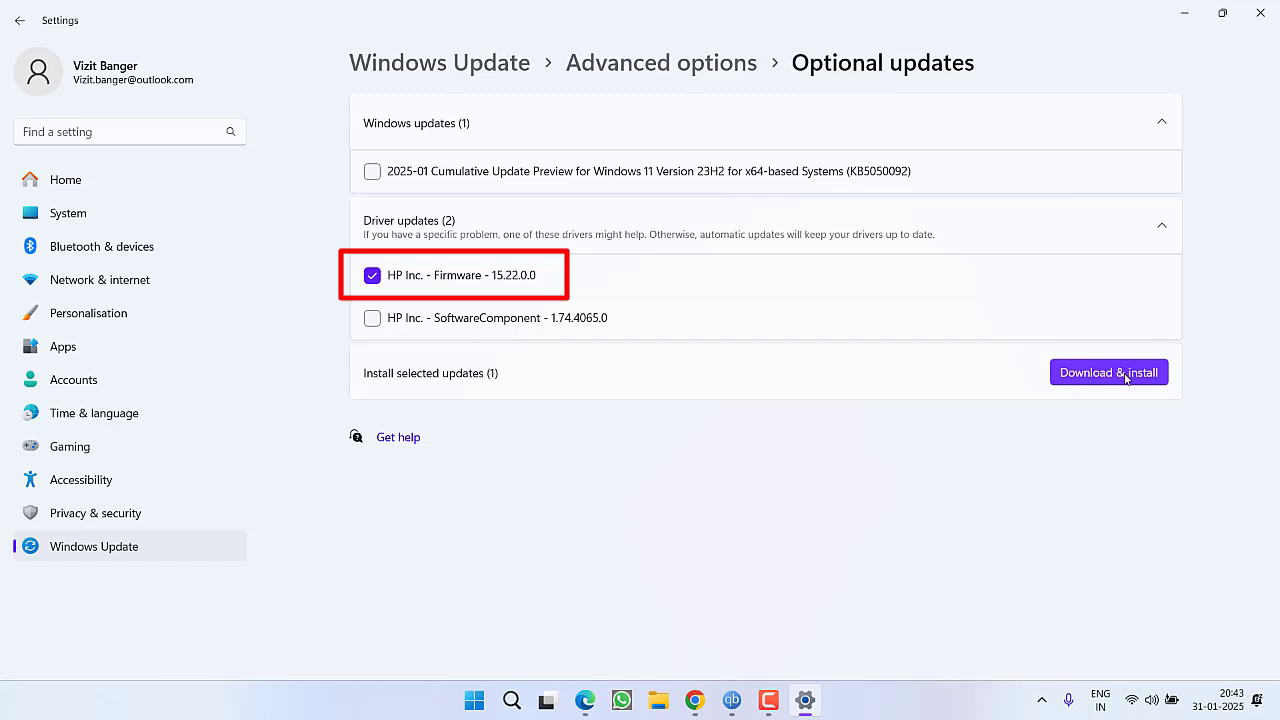
{"action": "left_click", "coordinate": [1262, 13]}
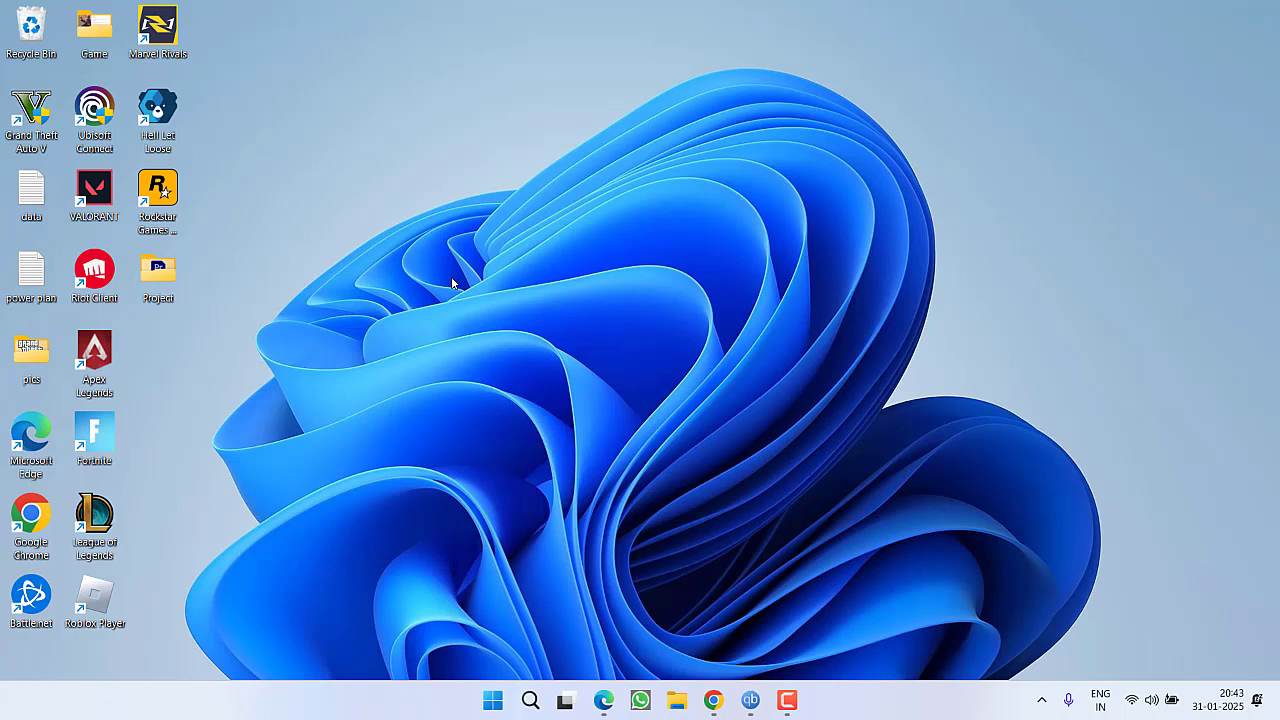
Launch System Information by running msinfo32 from the Run prompt
{"action": "right_click", "coordinate": [493, 700]}
{"action": "left_click", "coordinate": [442, 588]}
{"action": "type", "text": "msinfo32"}
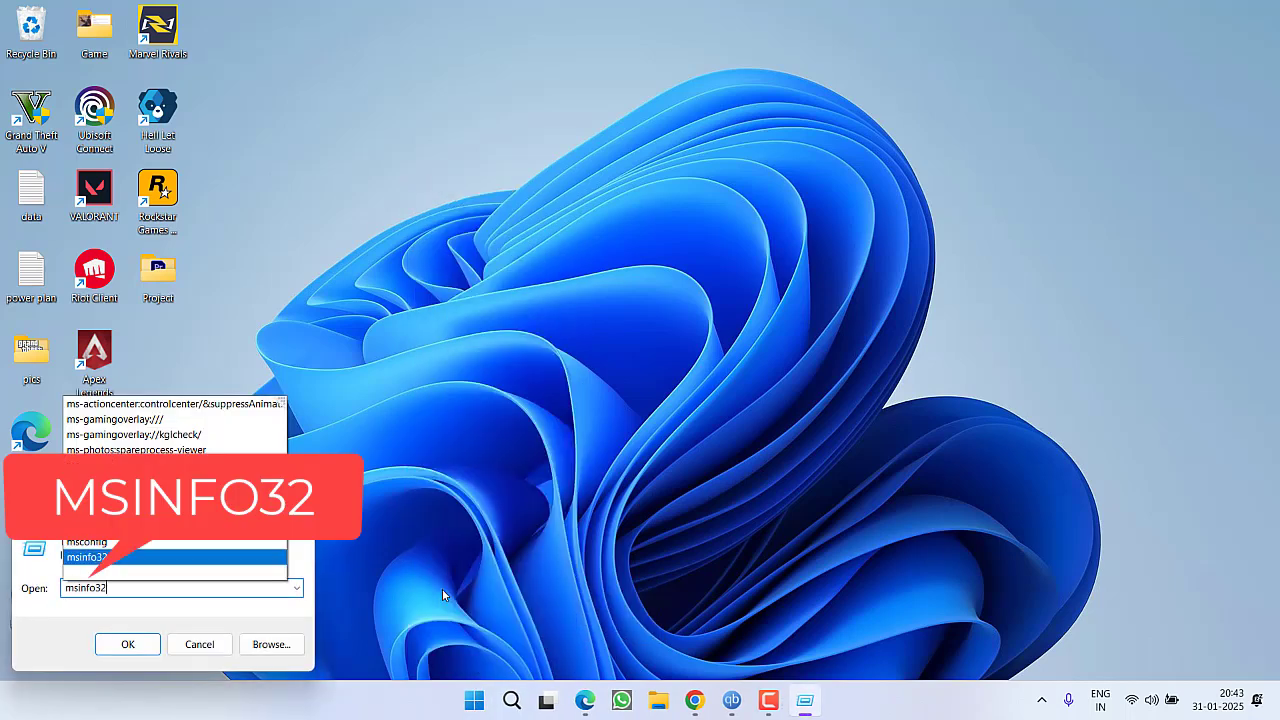
{"action": "key", "text": "Return"}
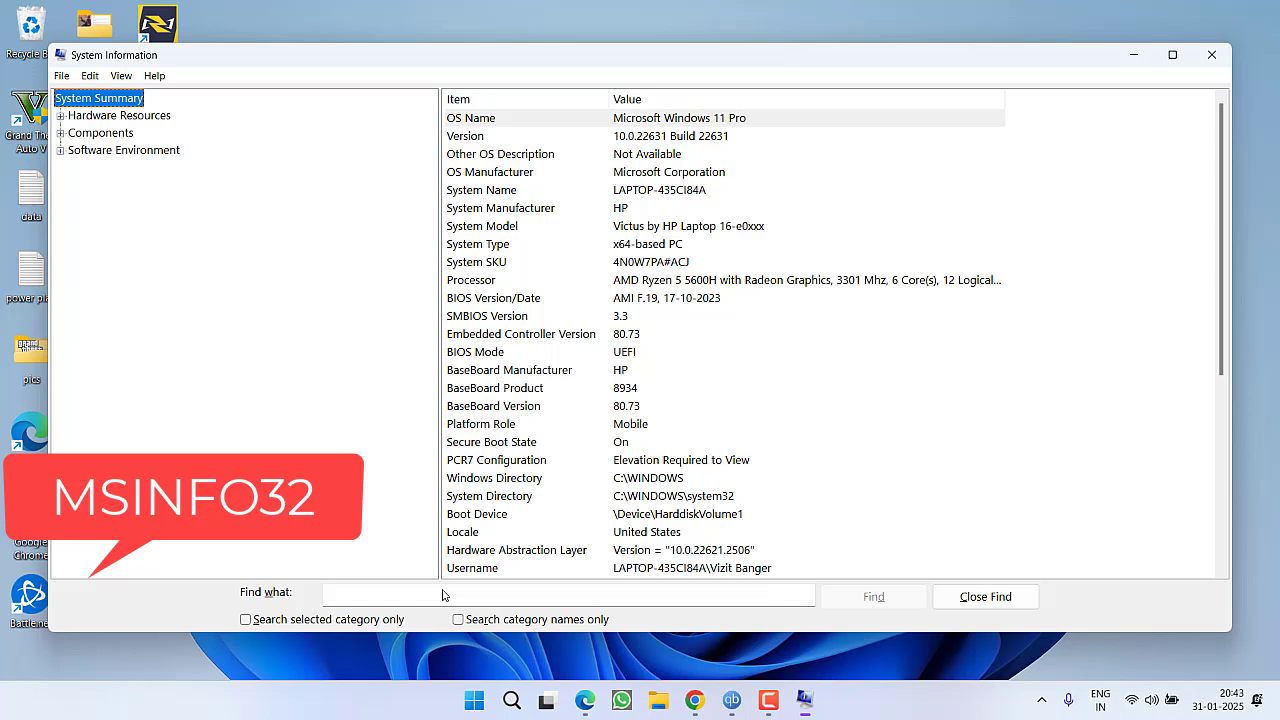
Highlight the System Summary rows showing BIOS Mode UEFI and Secure Boot State On
{"action": "left_click", "coordinate": [647, 179]}
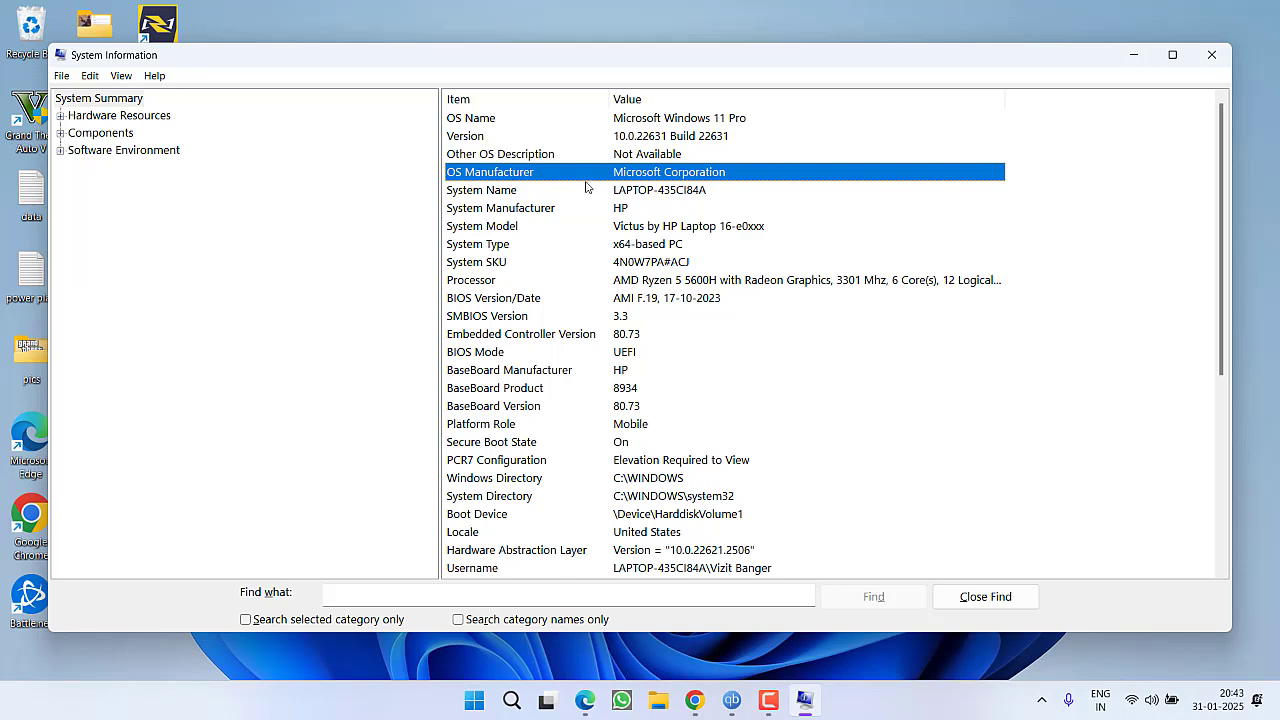
{"action": "left_click", "coordinate": [490, 353]}
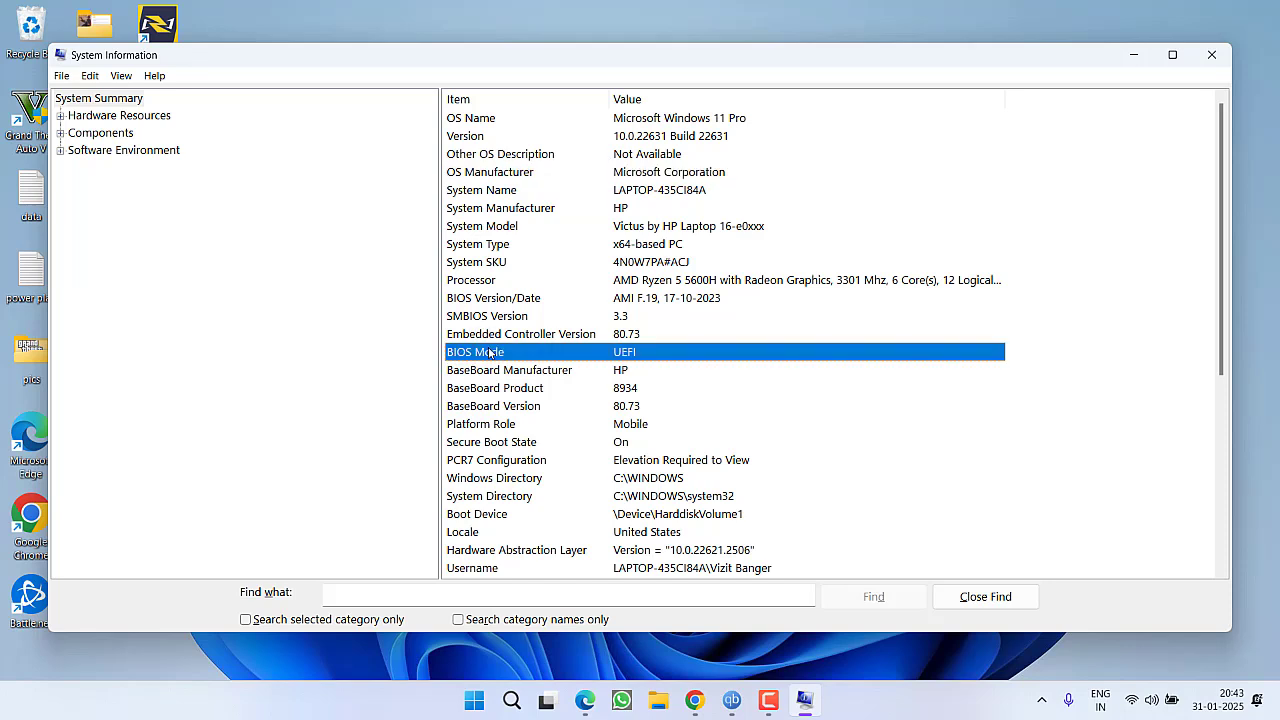
{"action": "left_click", "coordinate": [507, 446]}
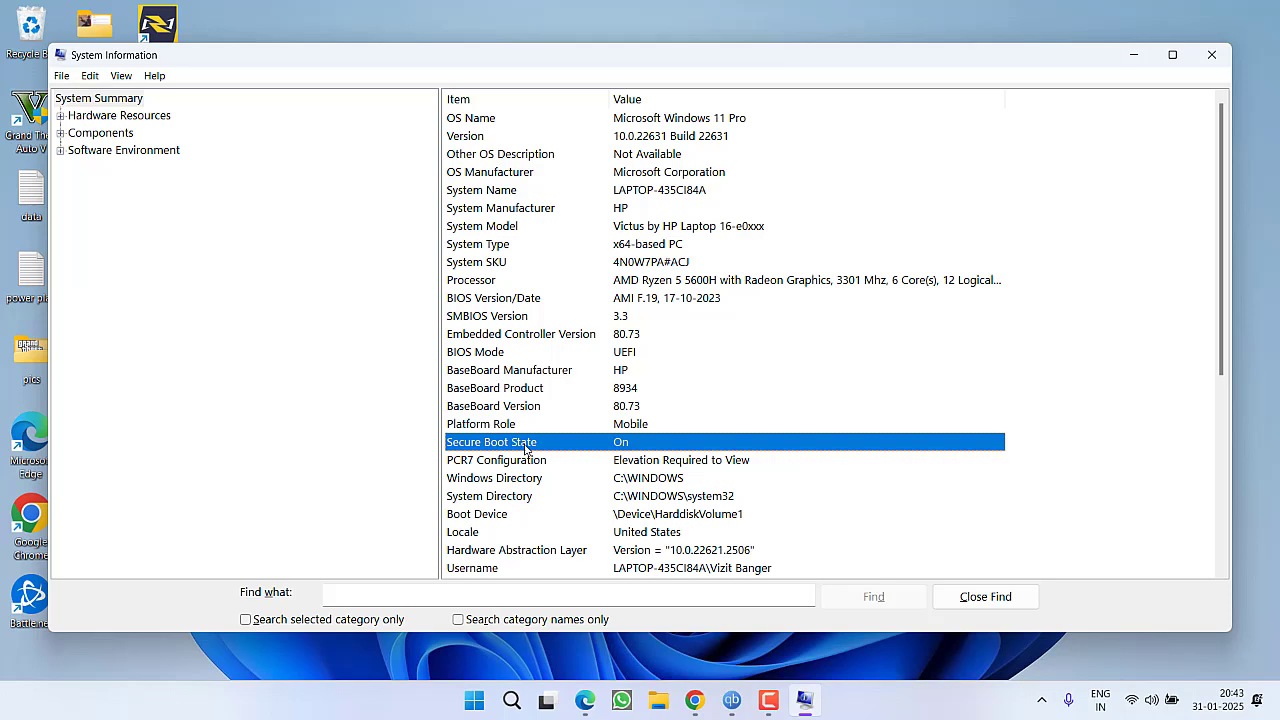
{"action": "left_click", "coordinate": [570, 356]}
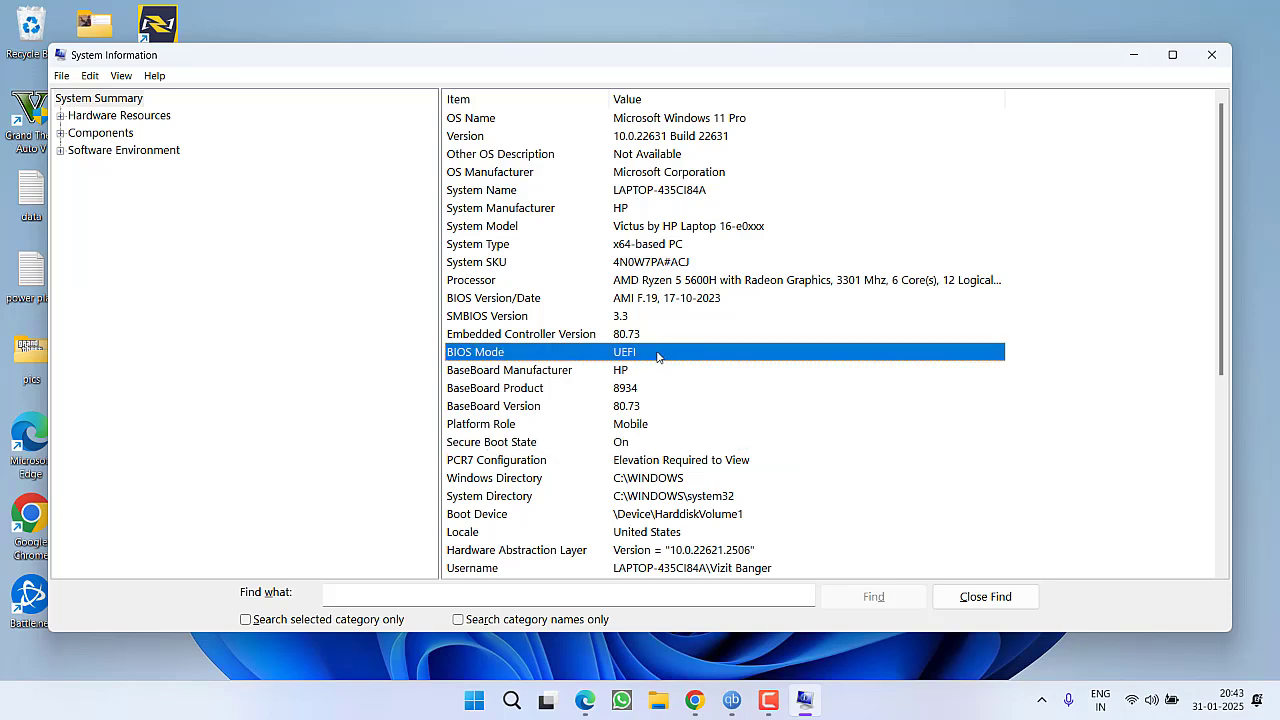
{"action": "left_click", "coordinate": [552, 447]}
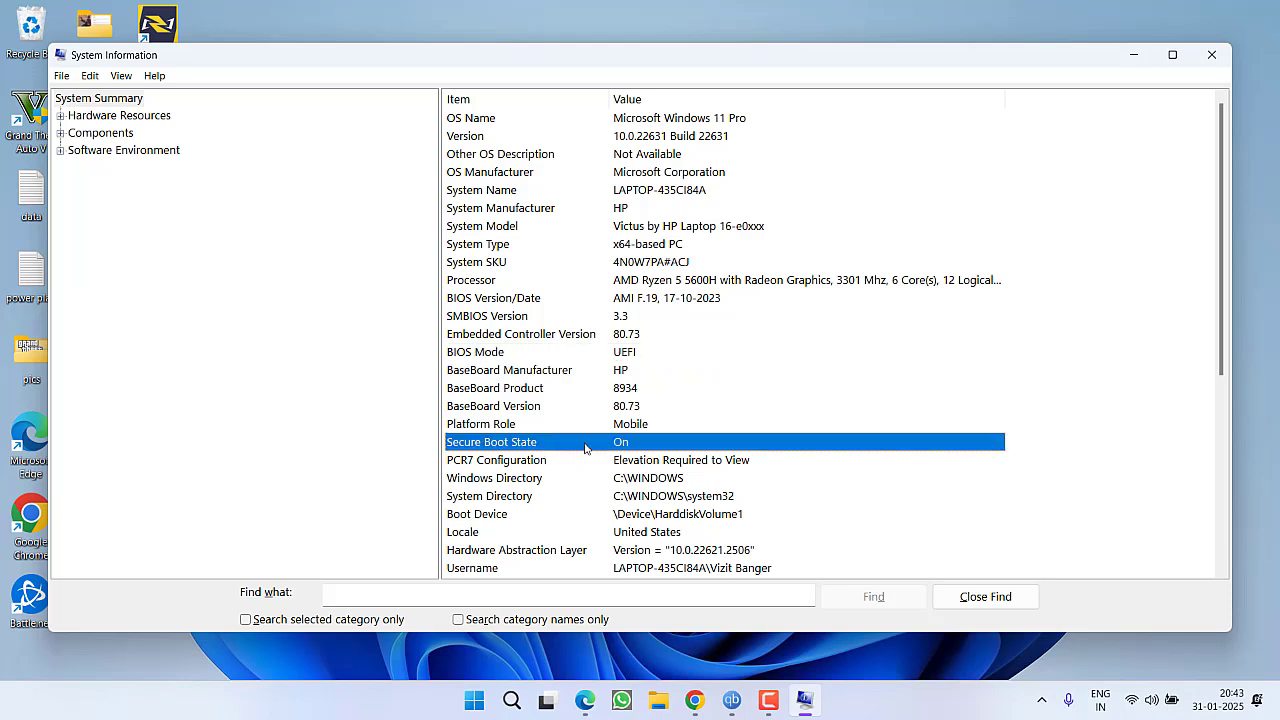
{"action": "left_click", "coordinate": [562, 353]}
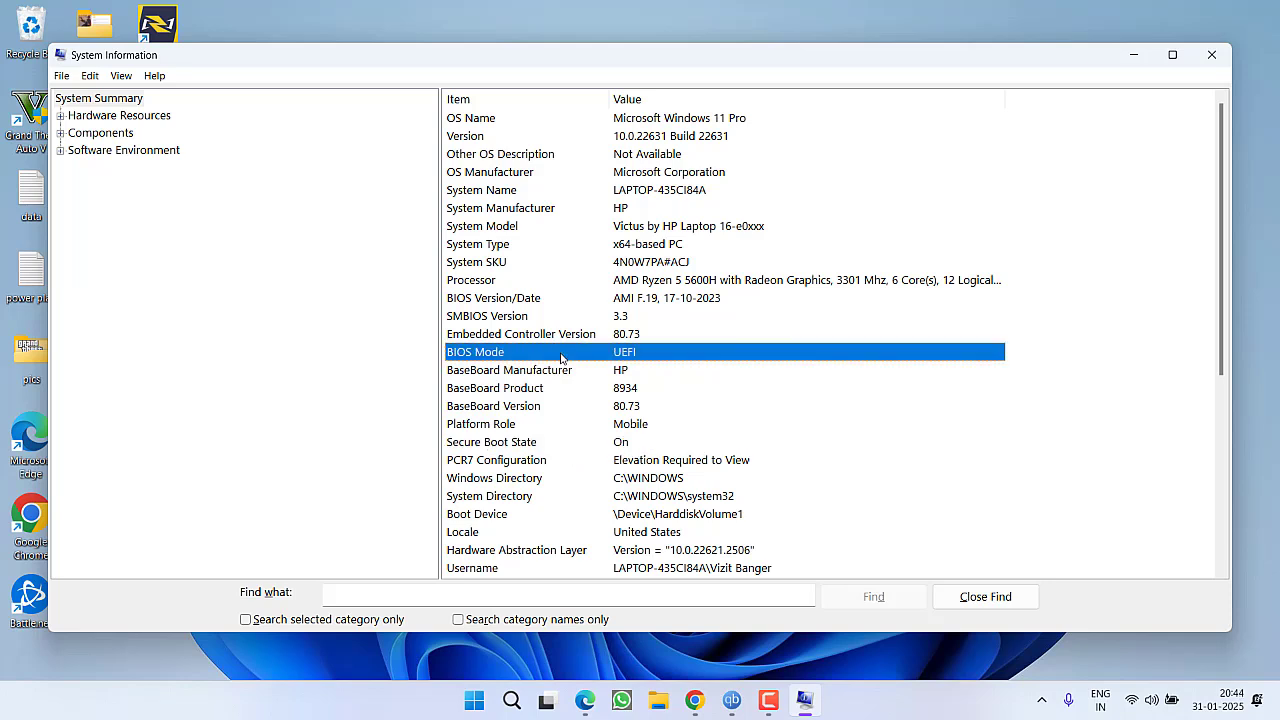
{"action": "left_click", "coordinate": [534, 443]}
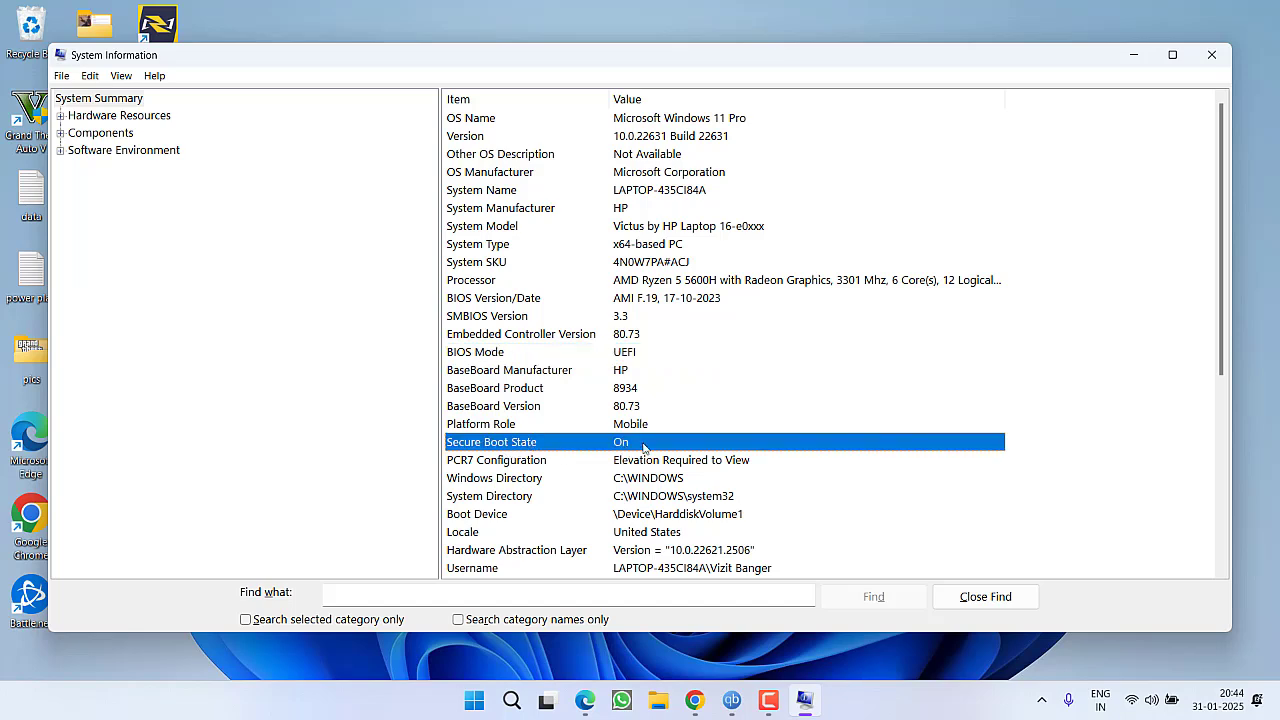
Open Windows Security's Device security > Core isolation details, where Memory integrity is On
{"action": "key", "text": "super"}
{"action": "type", "text": "windows"}
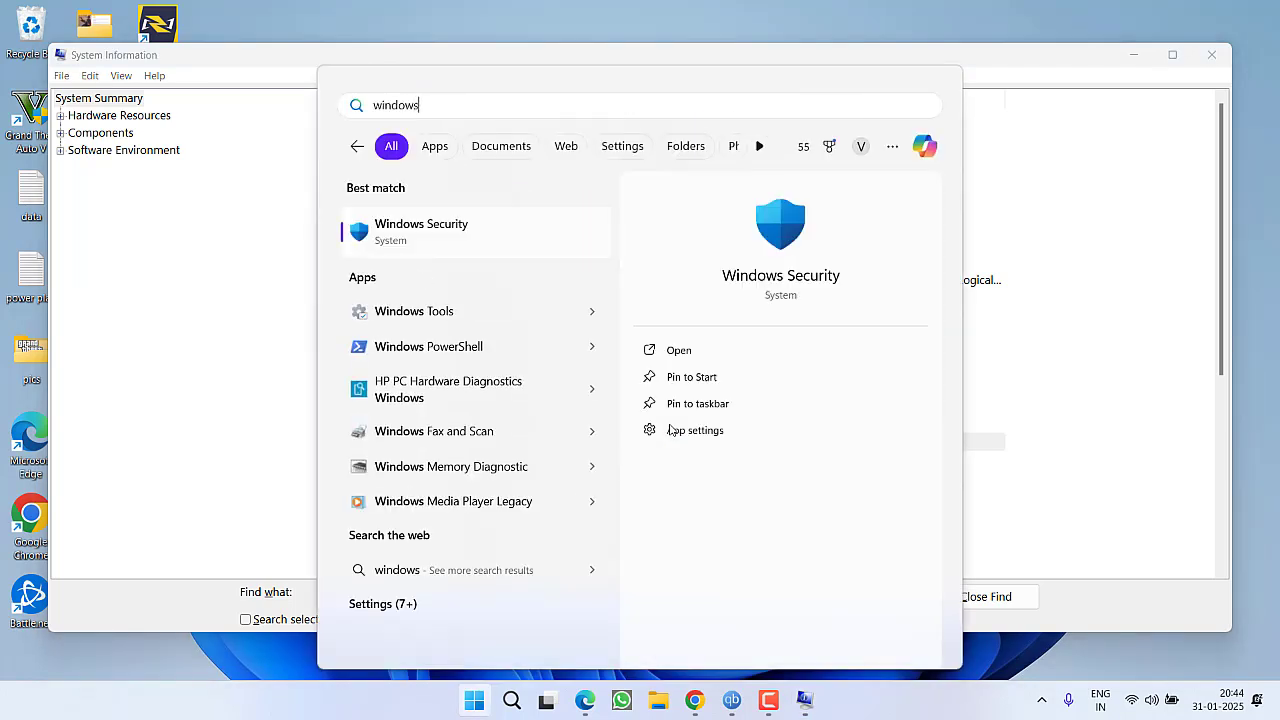
{"action": "key", "text": "Return"}
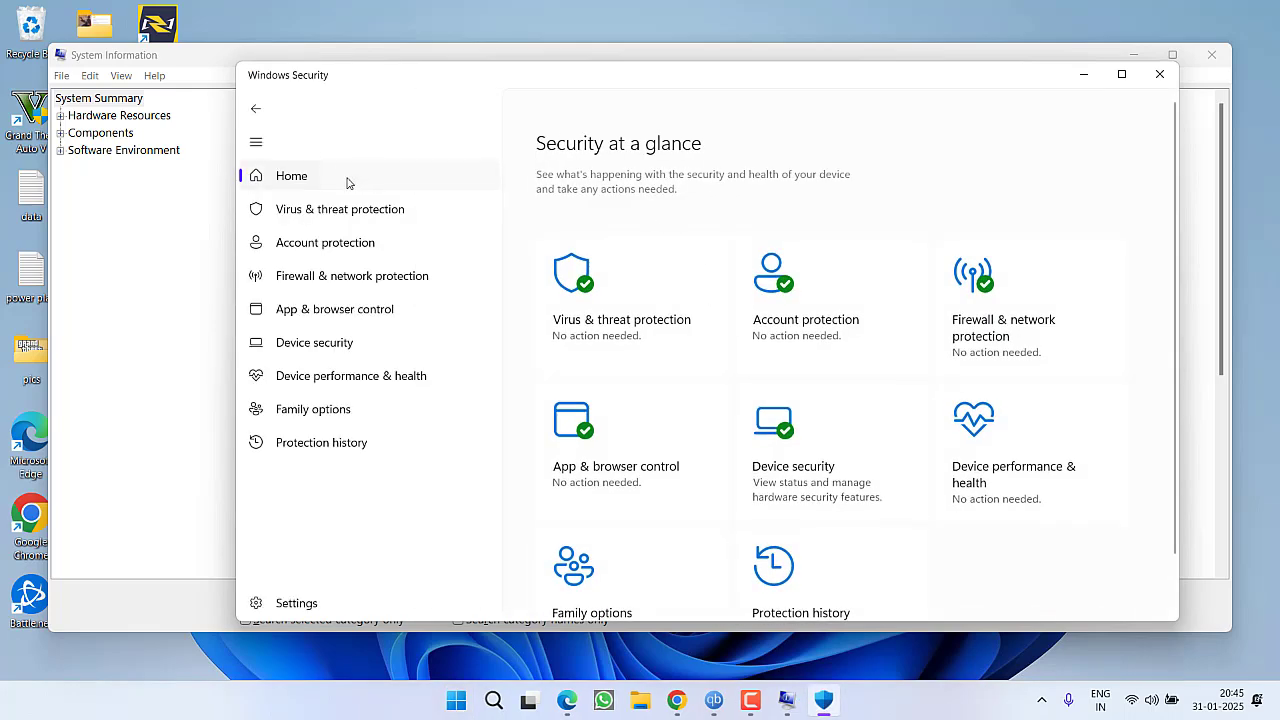
{"action": "left_click", "coordinate": [306, 350]}
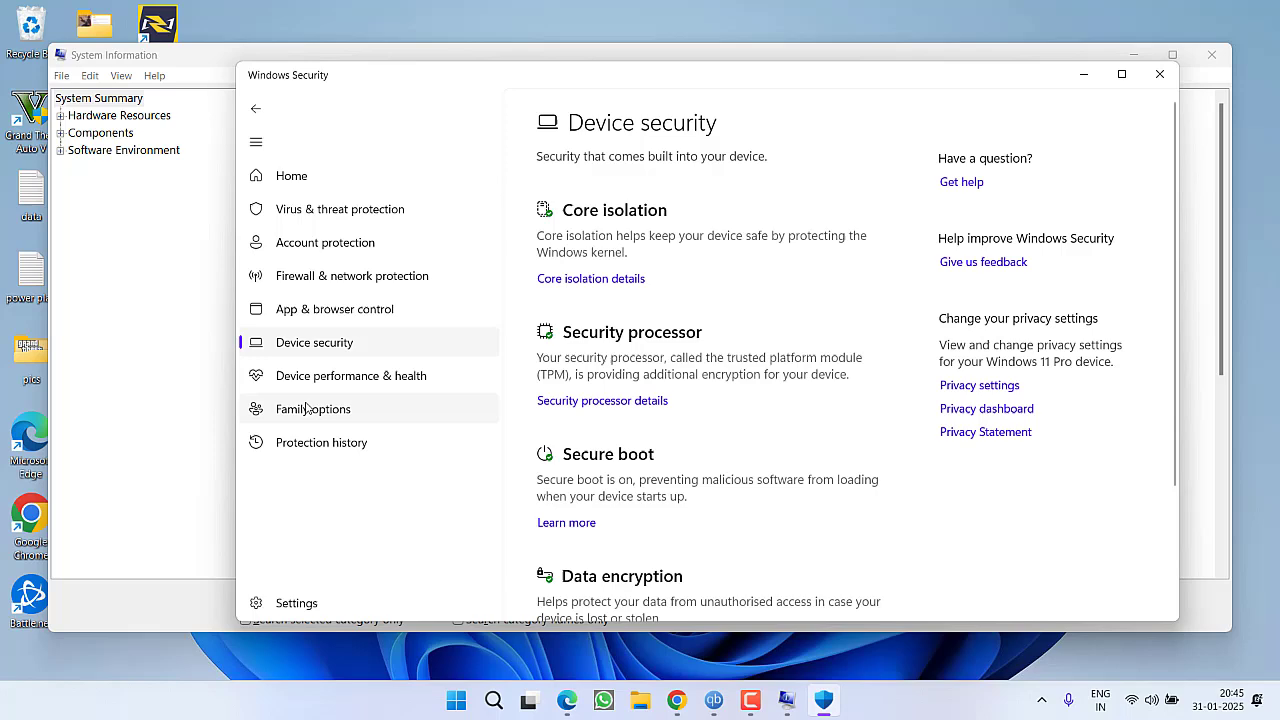
{"action": "left_click", "coordinate": [594, 280]}
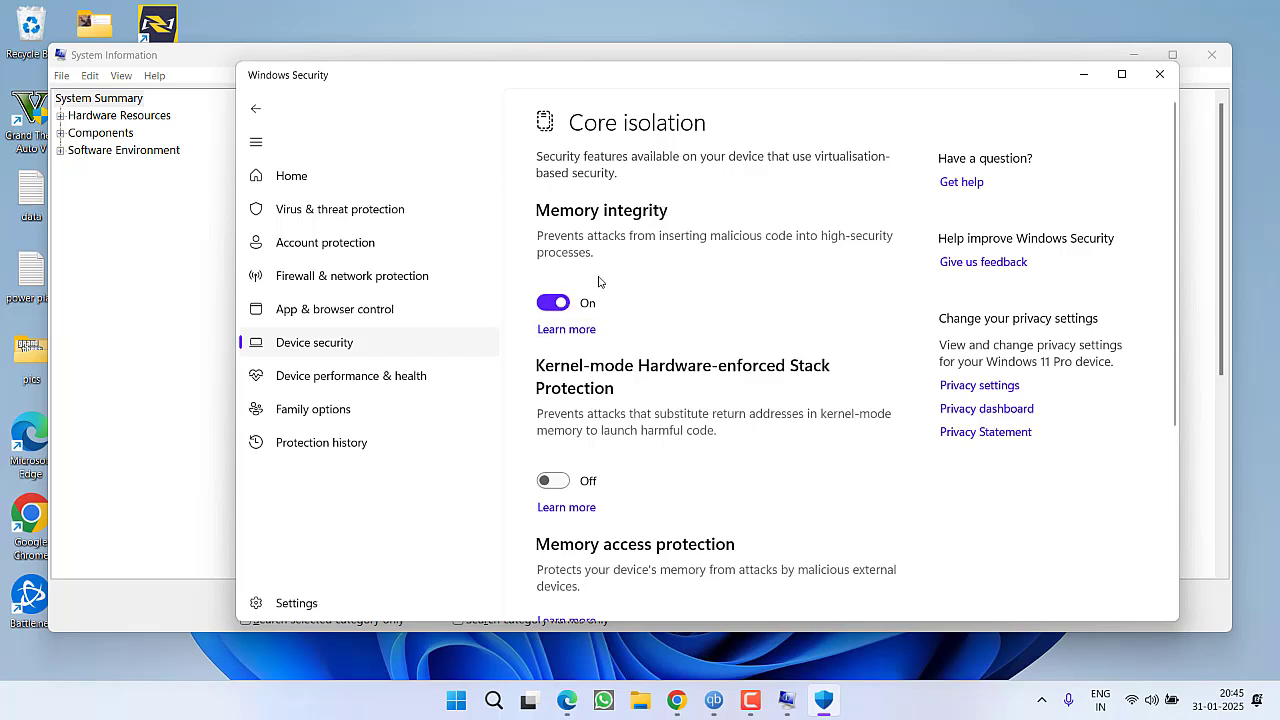
{"action": "scroll", "coordinate": [711, 365], "scroll_direction": "down", "scroll_amount": 3}
{"action": "scroll", "coordinate": [711, 365], "scroll_direction": "up", "scroll_amount": 3}
Switch Chrome to the Memory integrity incompatible-driver video, then close Windows Security
{"action": "left_click", "coordinate": [677, 700]}
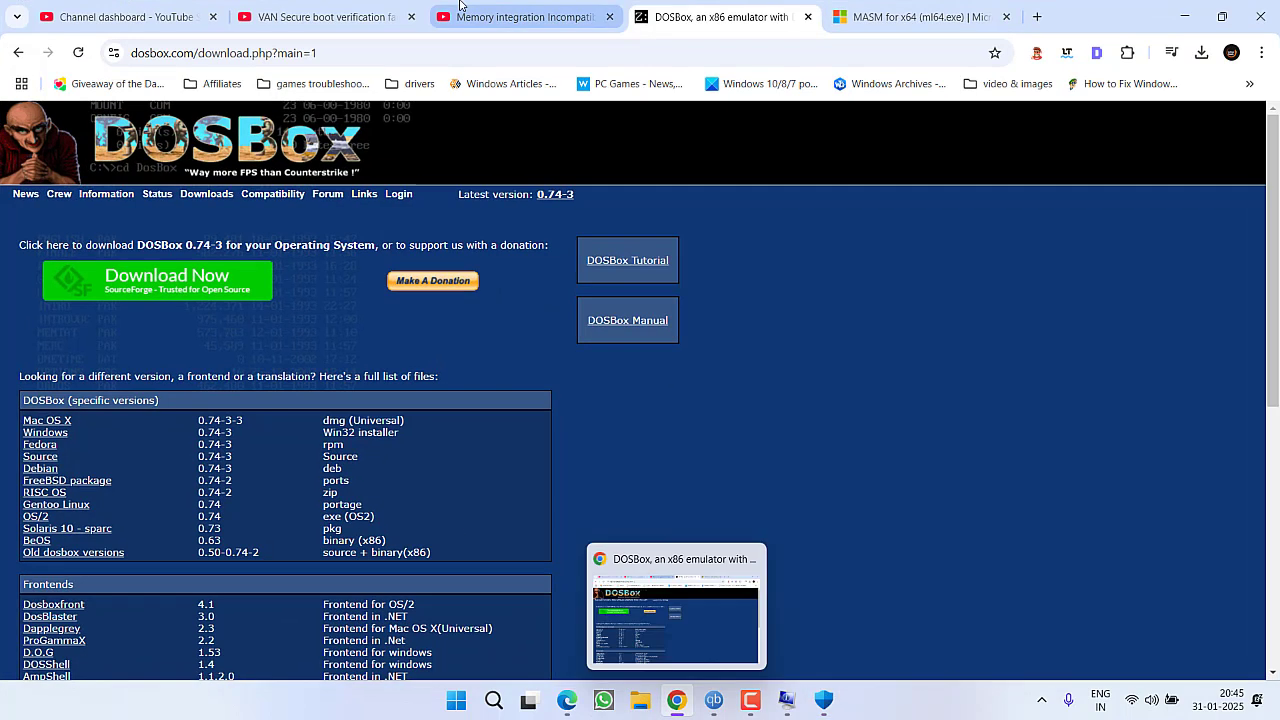
{"action": "left_click", "coordinate": [528, 6]}
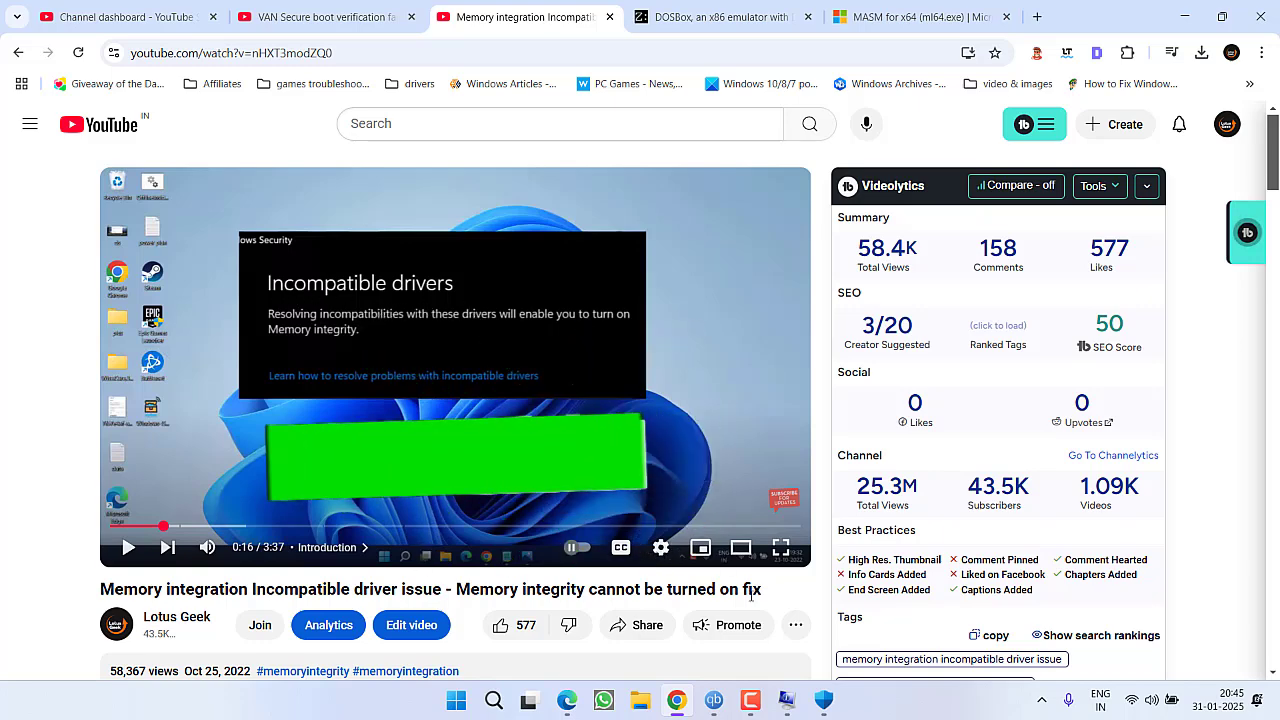
{"action": "mouse_move", "coordinate": [786, 710]}
{"action": "left_click", "coordinate": [823, 700]}
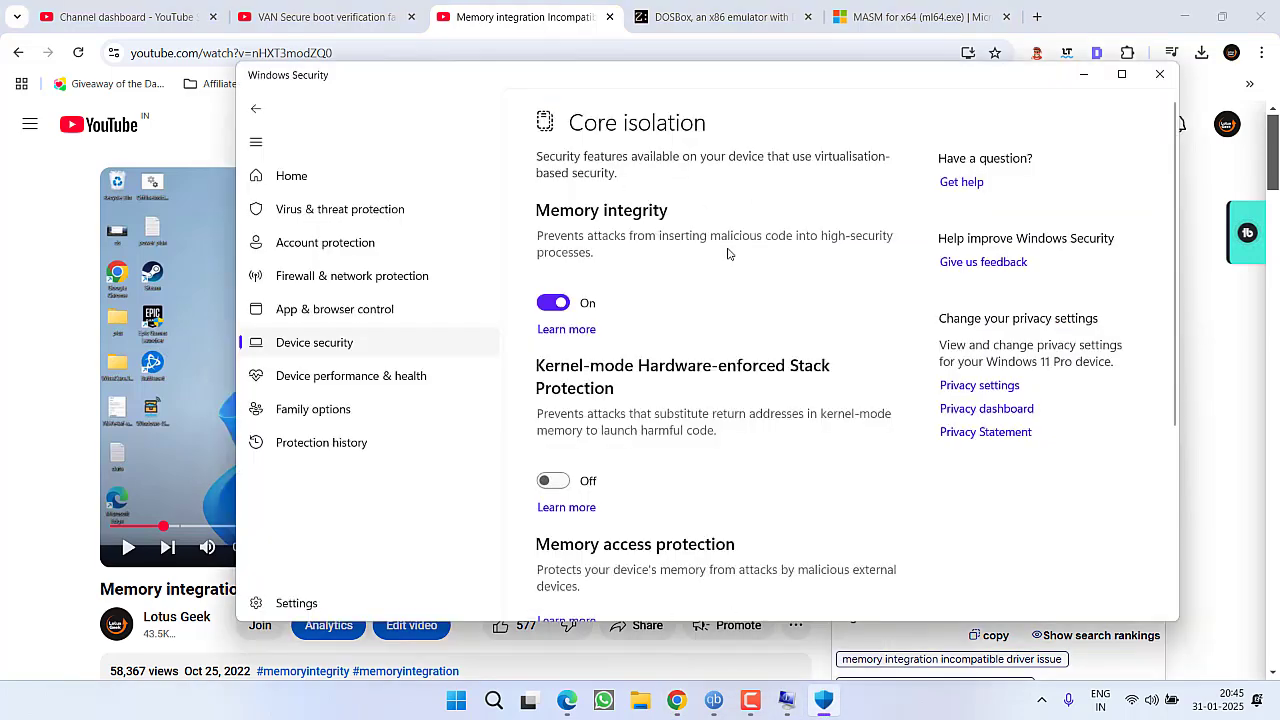
{"action": "left_click", "coordinate": [1159, 74]}
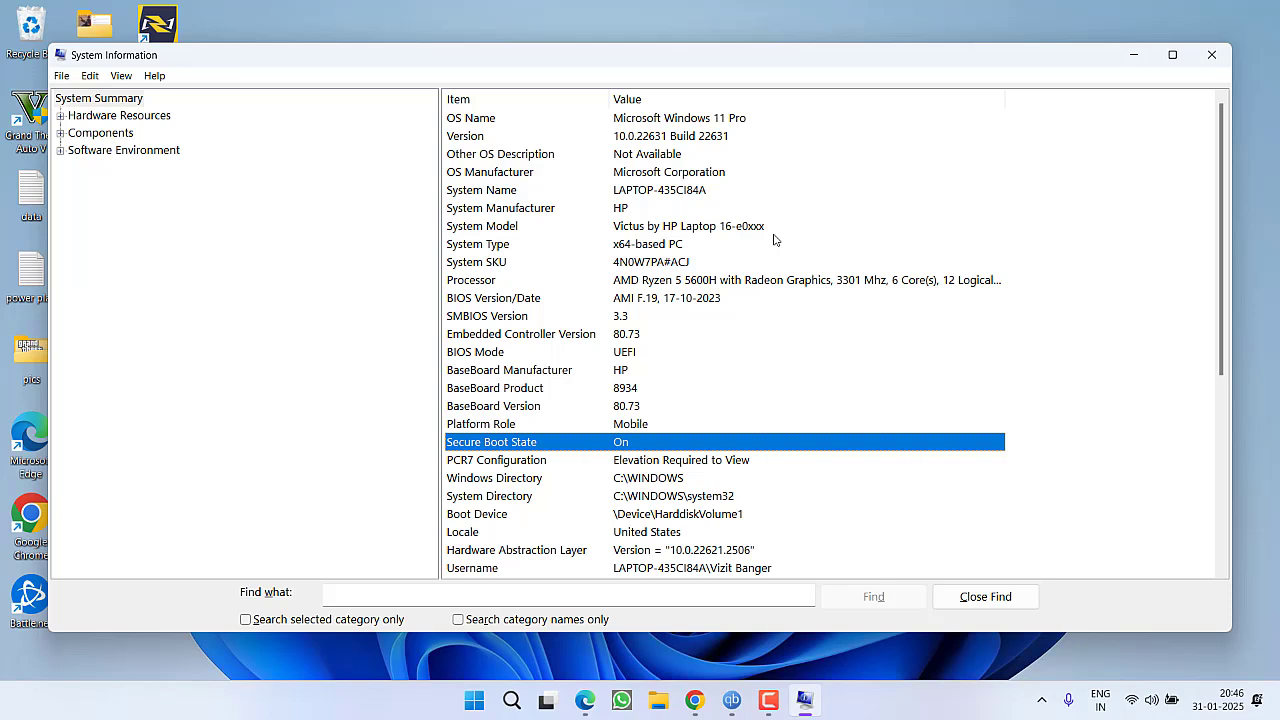
Check the BIOS Mode UEFI row, then bring up the 'Recover data after formatting harddisk' video
{"action": "left_click", "coordinate": [577, 352]}
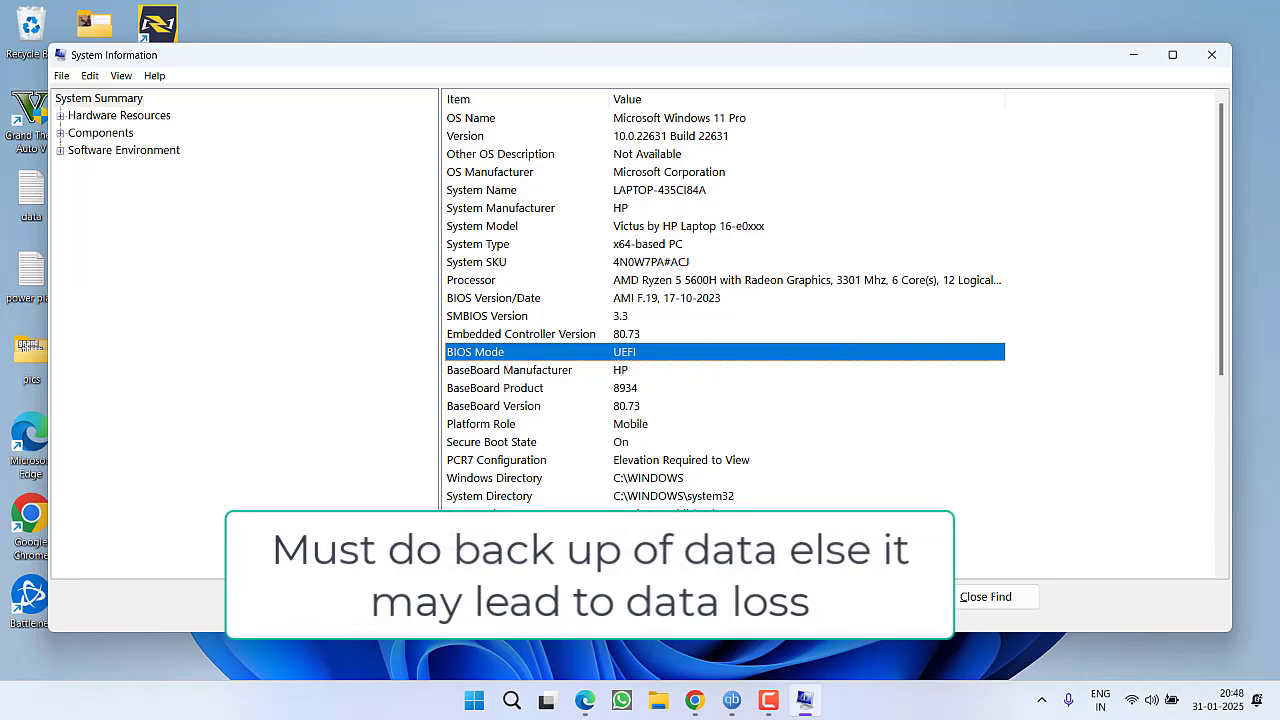
{"action": "left_click", "coordinate": [692, 706]}
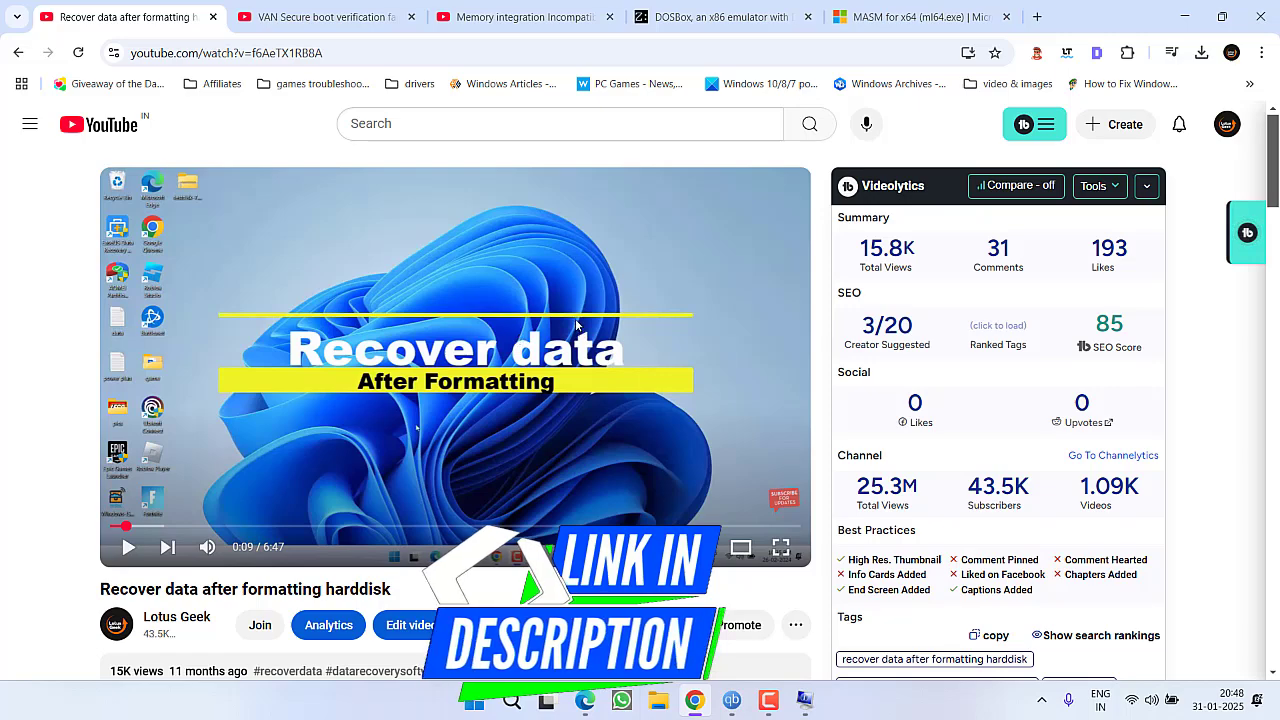
Minimize the Chrome window showing the YouTube video
{"action": "left_click", "coordinate": [1184, 16]}
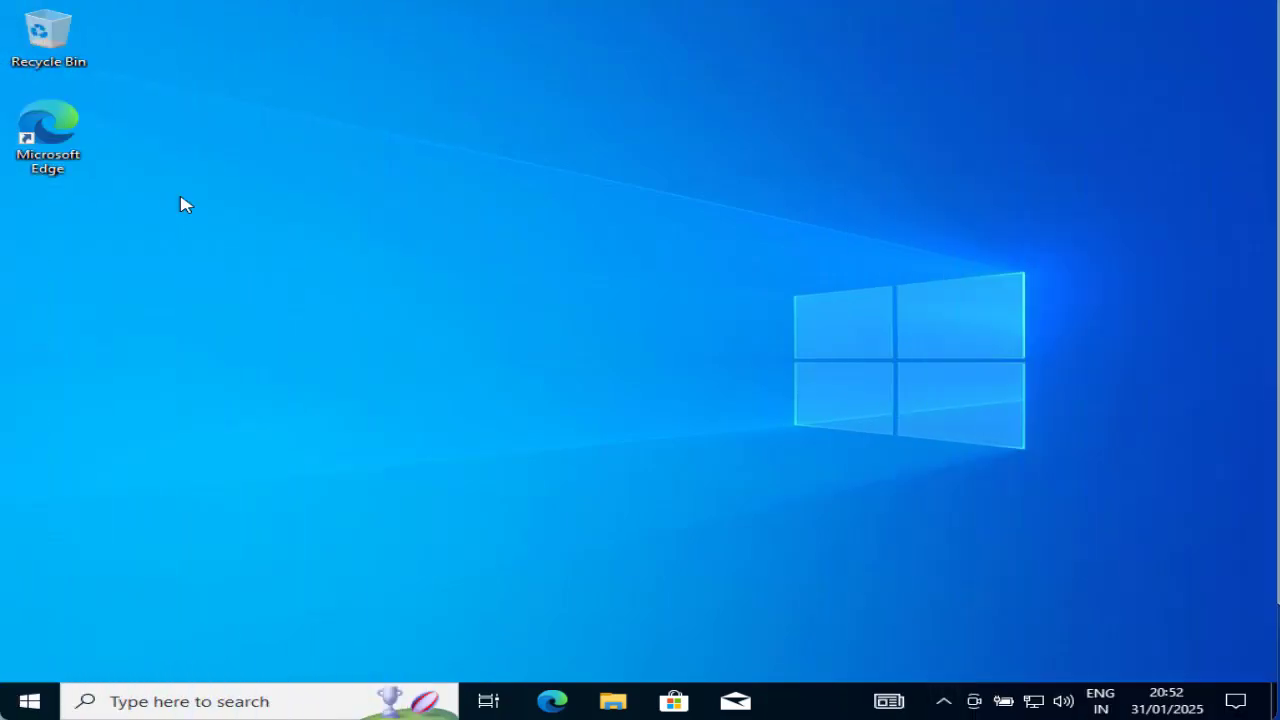
Restart into advanced start-up via Settings > Update & Security > Recovery
{"action": "key", "text": "super+i"}
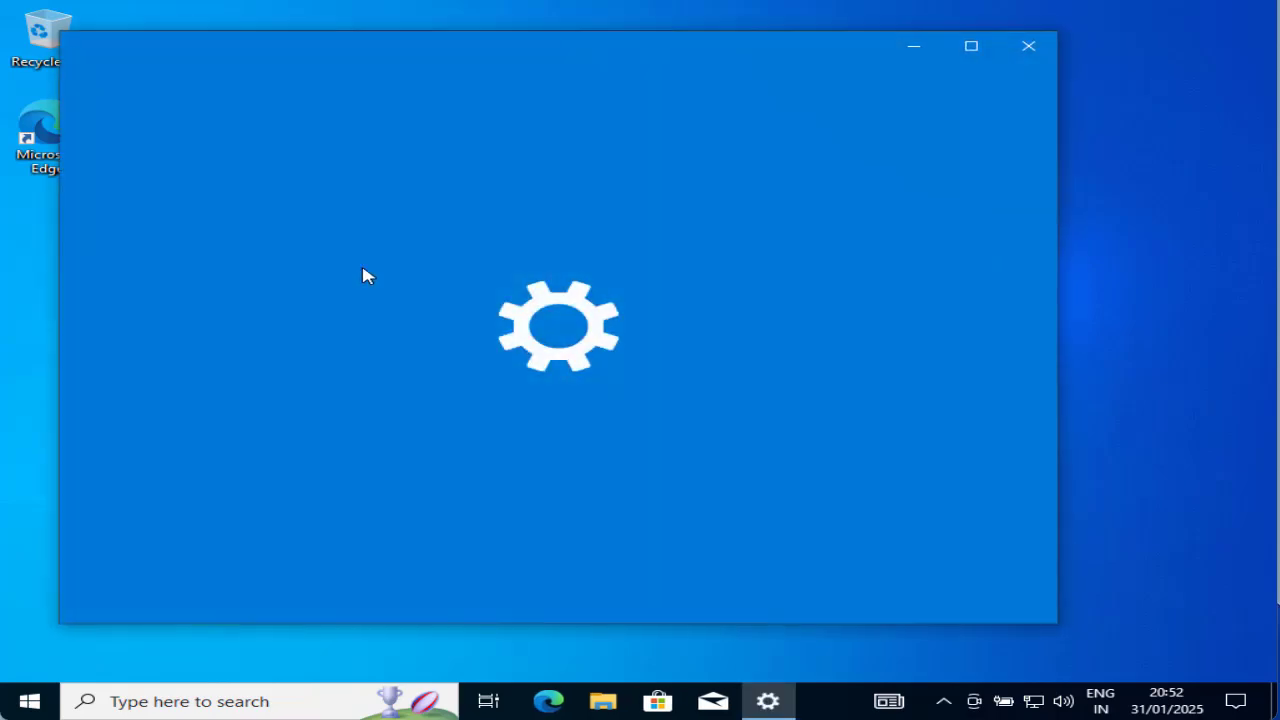
{"action": "scroll", "coordinate": [428, 408], "scroll_direction": "down", "scroll_amount": 5}
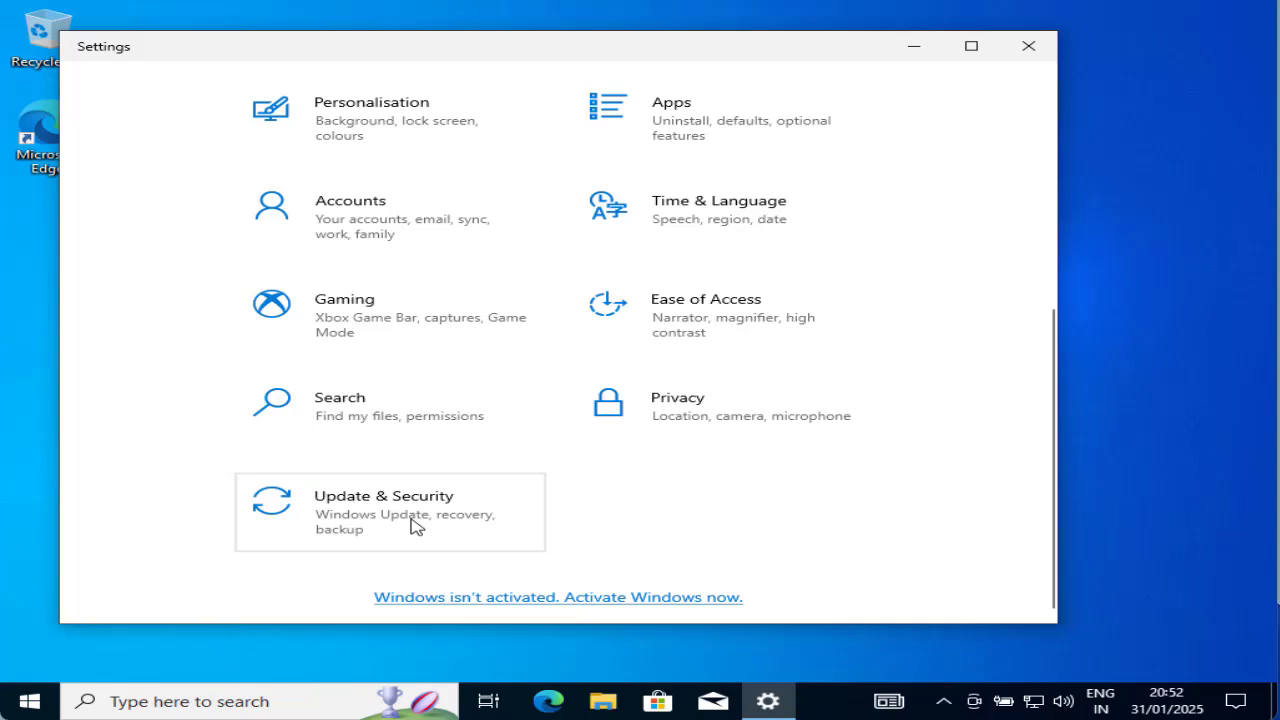
{"action": "scroll", "coordinate": [415, 524], "scroll_direction": "up", "scroll_amount": 2}
{"action": "scroll", "coordinate": [414, 552], "scroll_direction": "down", "scroll_amount": 2}
{"action": "left_click", "coordinate": [398, 497]}
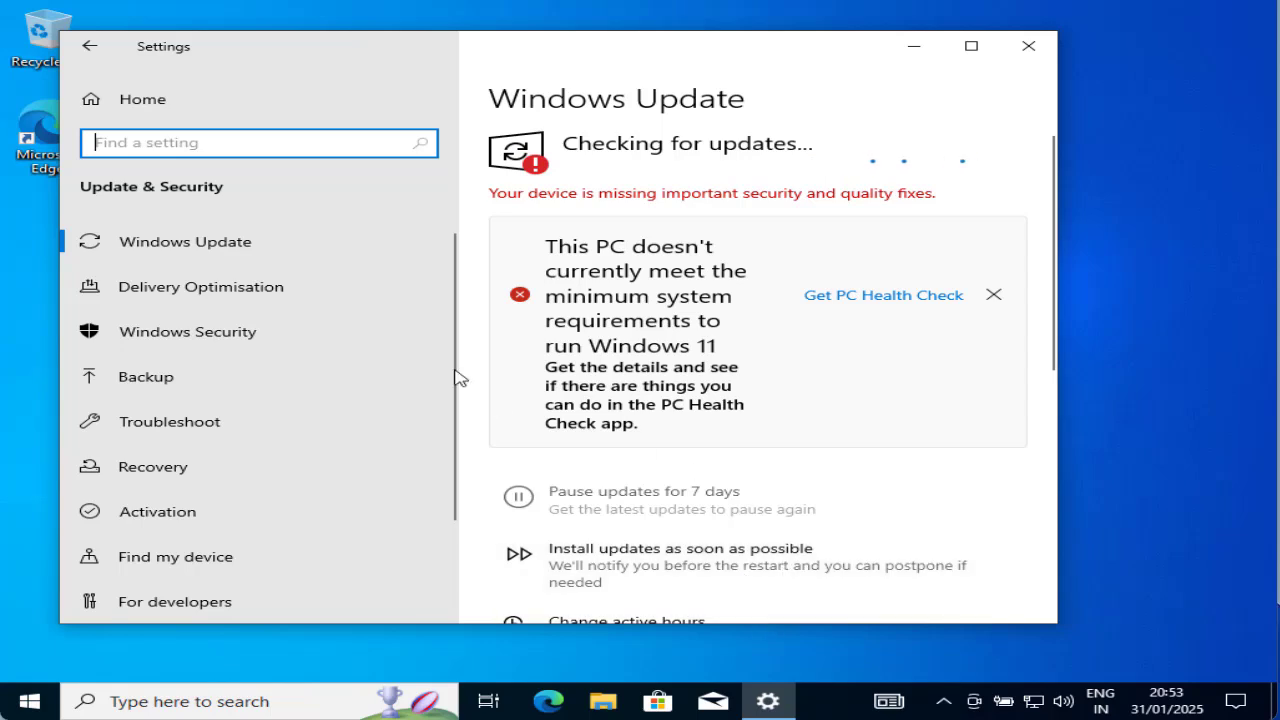
{"action": "left_click", "coordinate": [158, 472]}
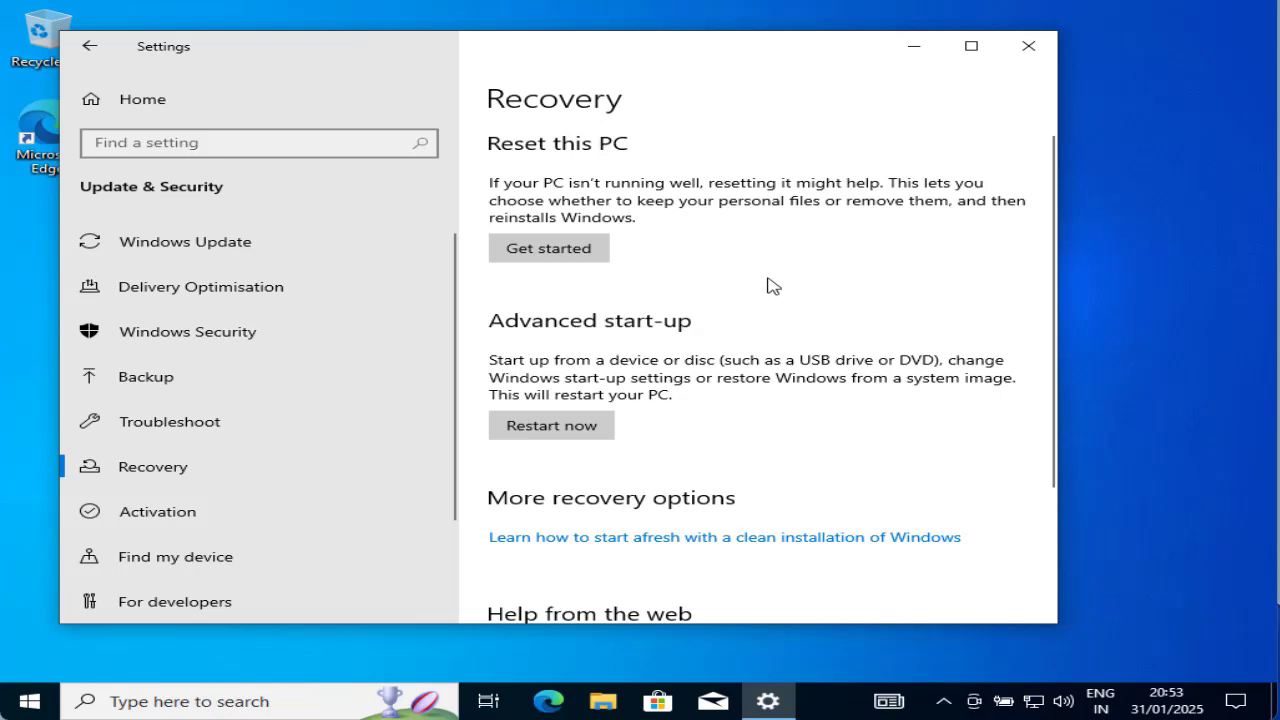
{"action": "left_click", "coordinate": [557, 428]}
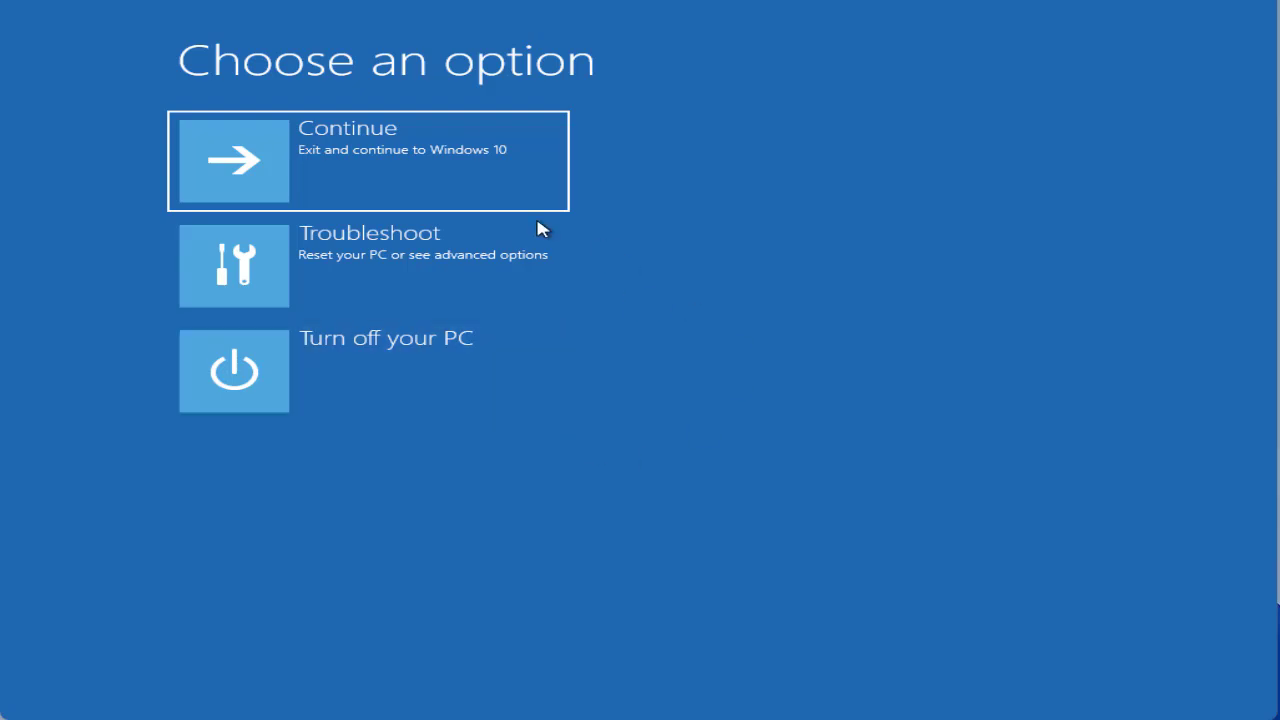
Open Troubleshoot > Advanced options > Command Prompt and sign in with the account password
{"action": "left_click", "coordinate": [424, 278]}
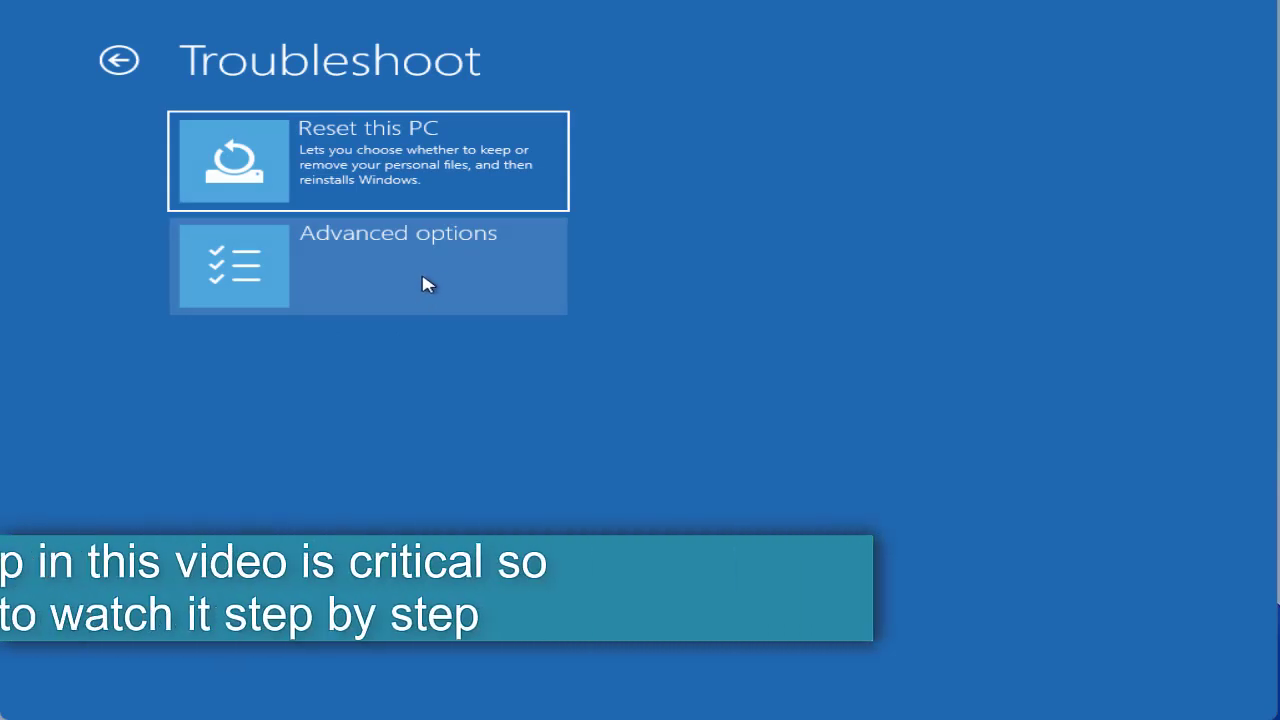
{"action": "left_click", "coordinate": [266, 279]}
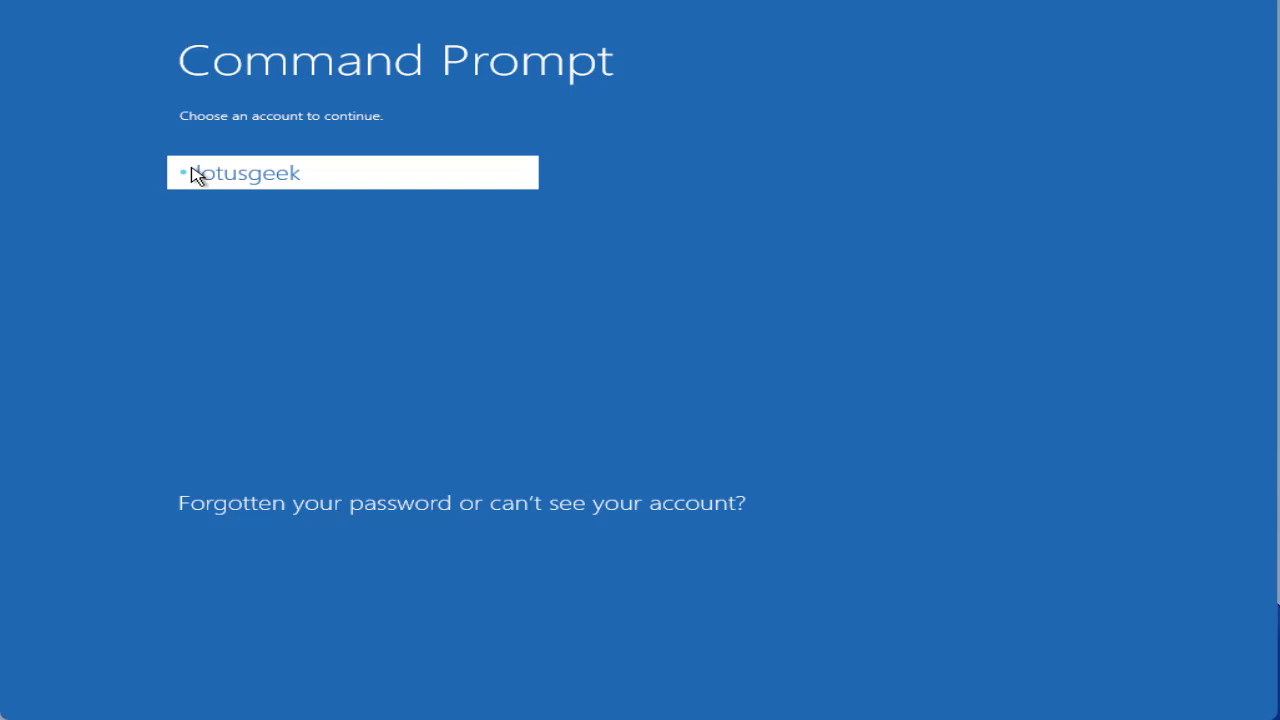
{"action": "left_click", "coordinate": [218, 178]}
{"action": "type", "text": "*******"}
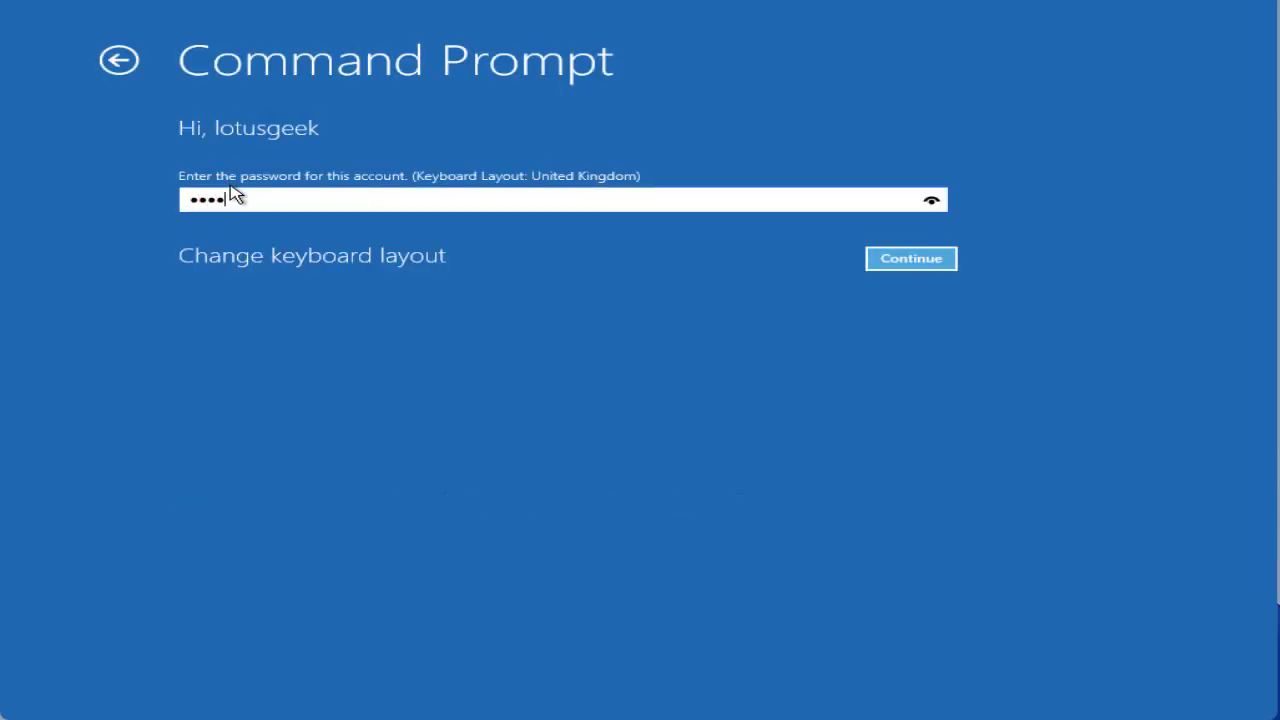
{"action": "key", "text": "Return"}
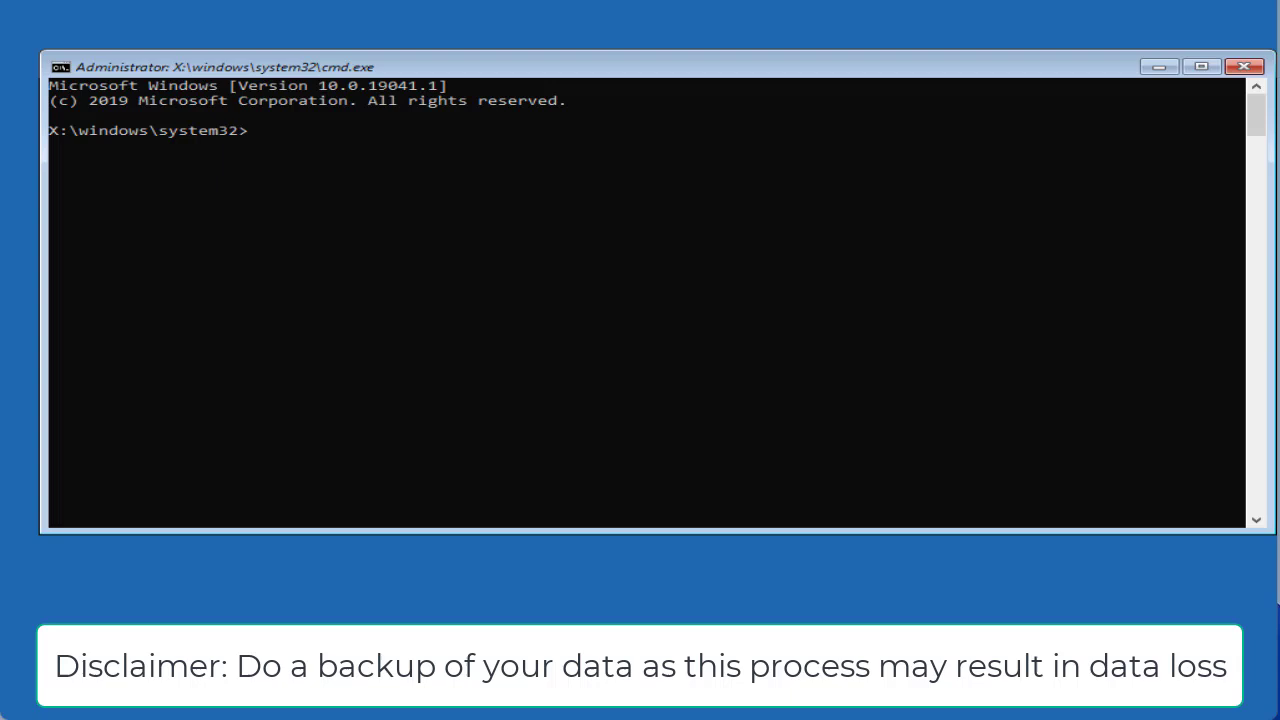
Run 'mbr2gpt /validate /allowfullos', then 'mbr2gpt /convert' to convert disk 0 to GPT
{"action": "type", "text": "mbr"}
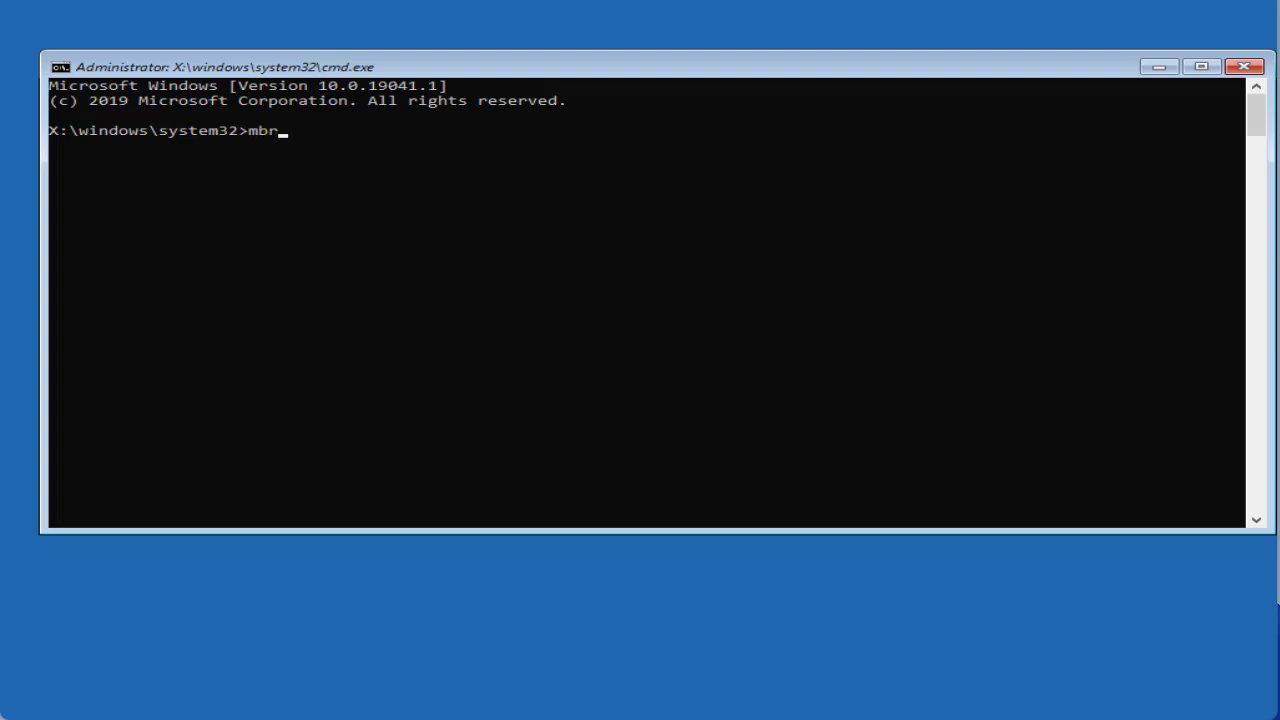
{"action": "type", "text": "2gpt /validate"}
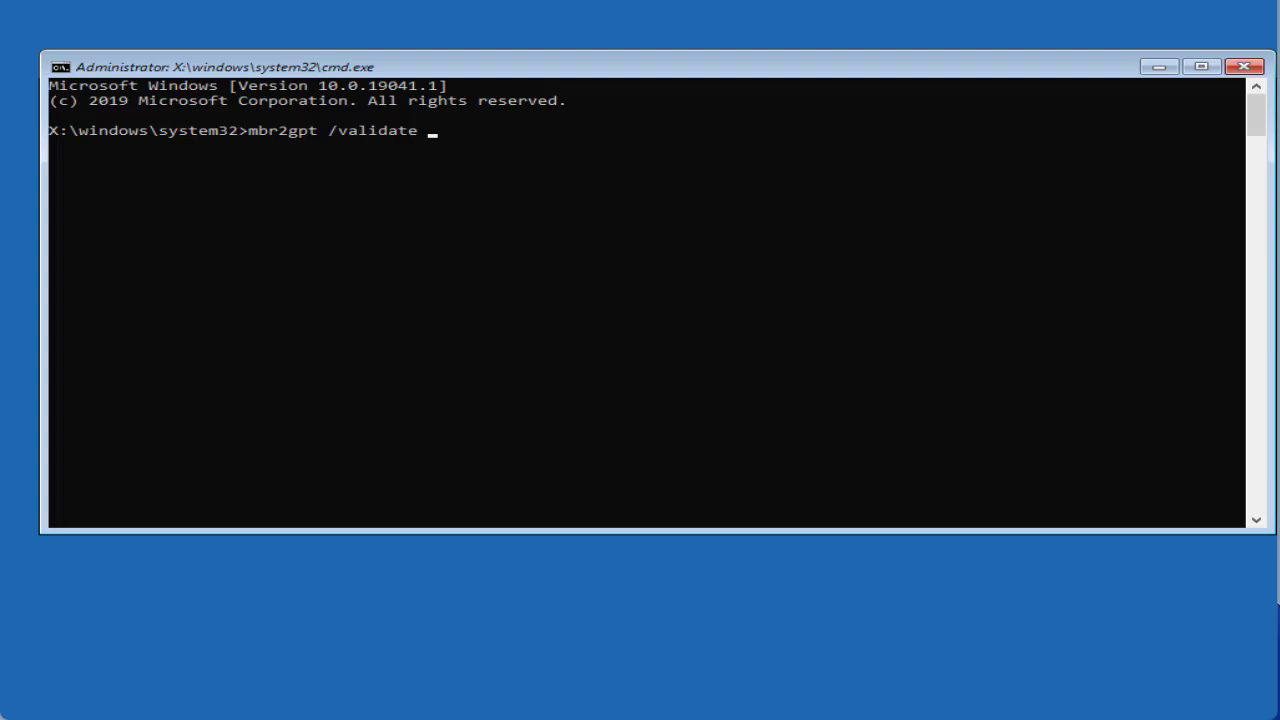
{"action": "type", "text": " /allowfullos"}
{"action": "key", "text": "Return"}
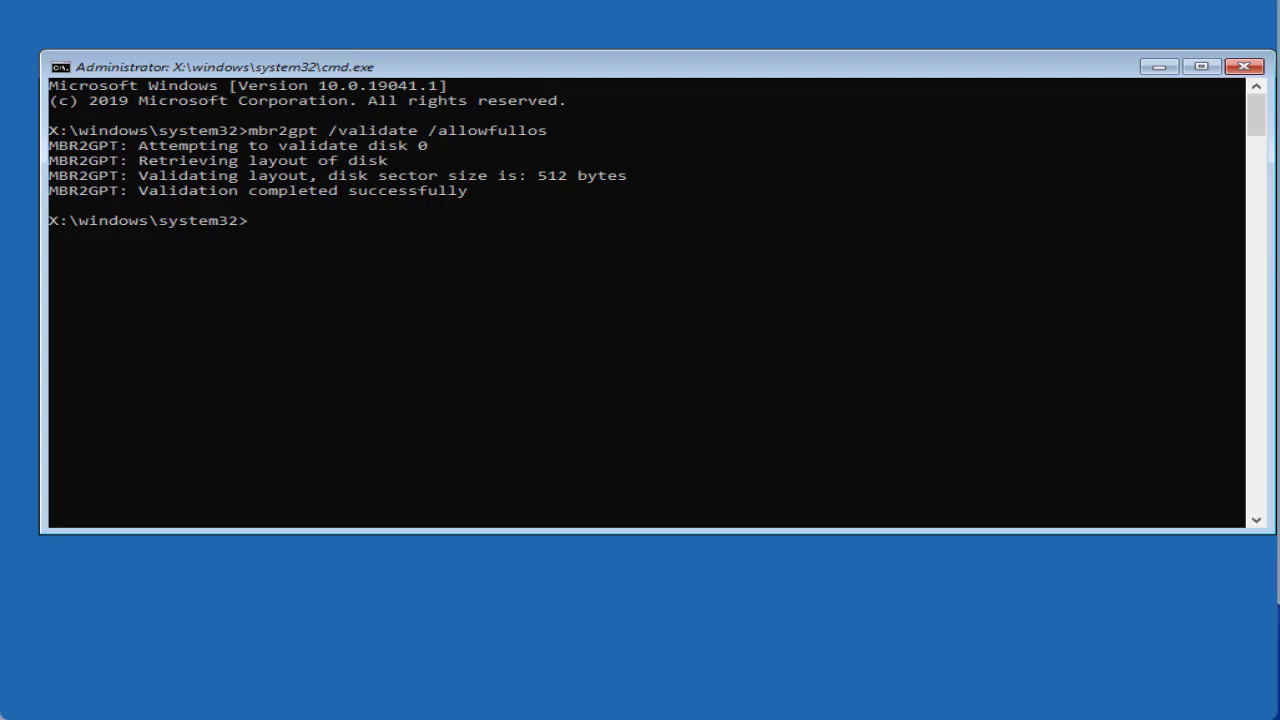
{"action": "type", "text": "mbr2gpt /convert"}
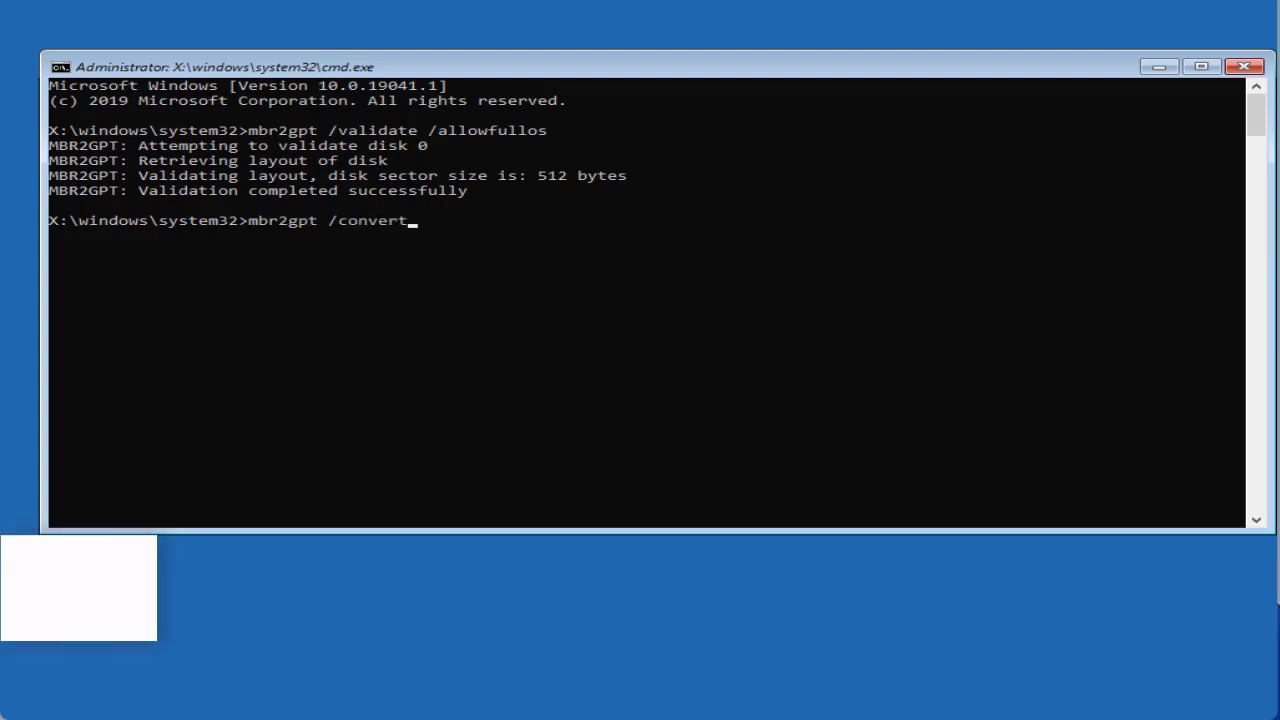
{"action": "key", "text": "Return"}
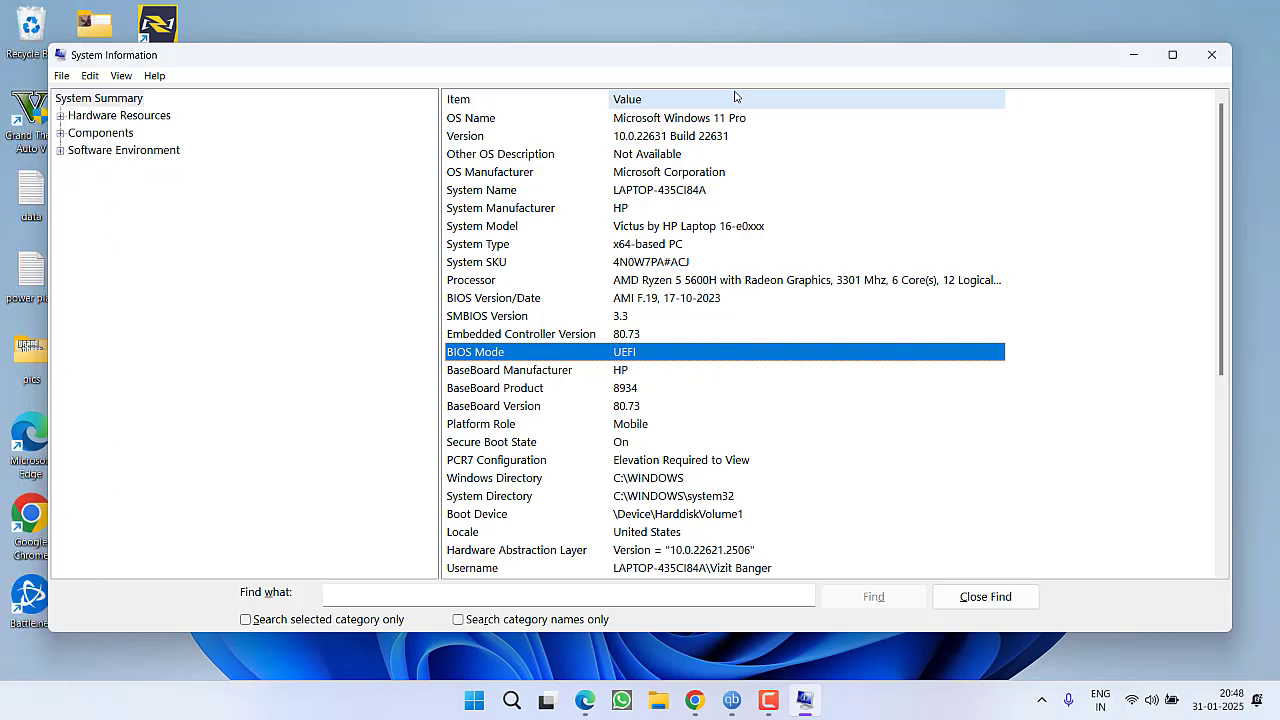
Check the System Summary row showing Secure Boot State On
{"action": "left_click", "coordinate": [540, 447]}
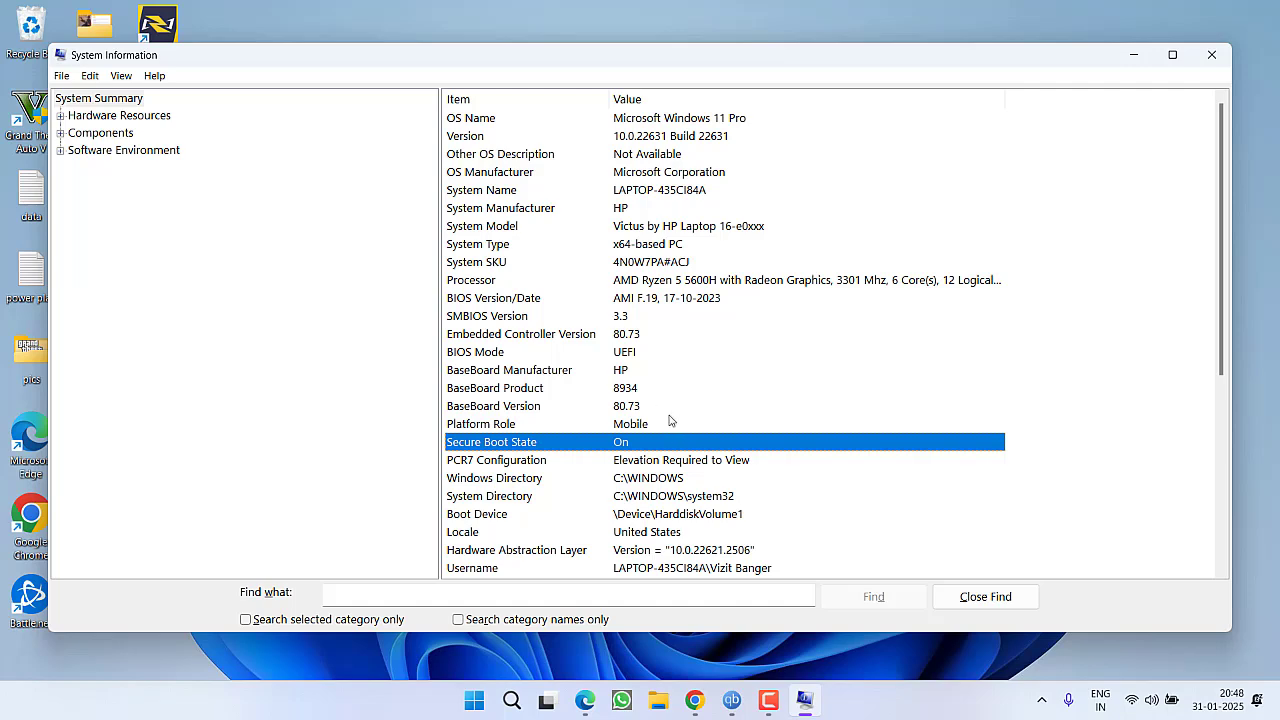
Bring YouTube forward and switch to the 'VAN Secure boot verification failure Fix' video
{"action": "left_click", "coordinate": [694, 700]}
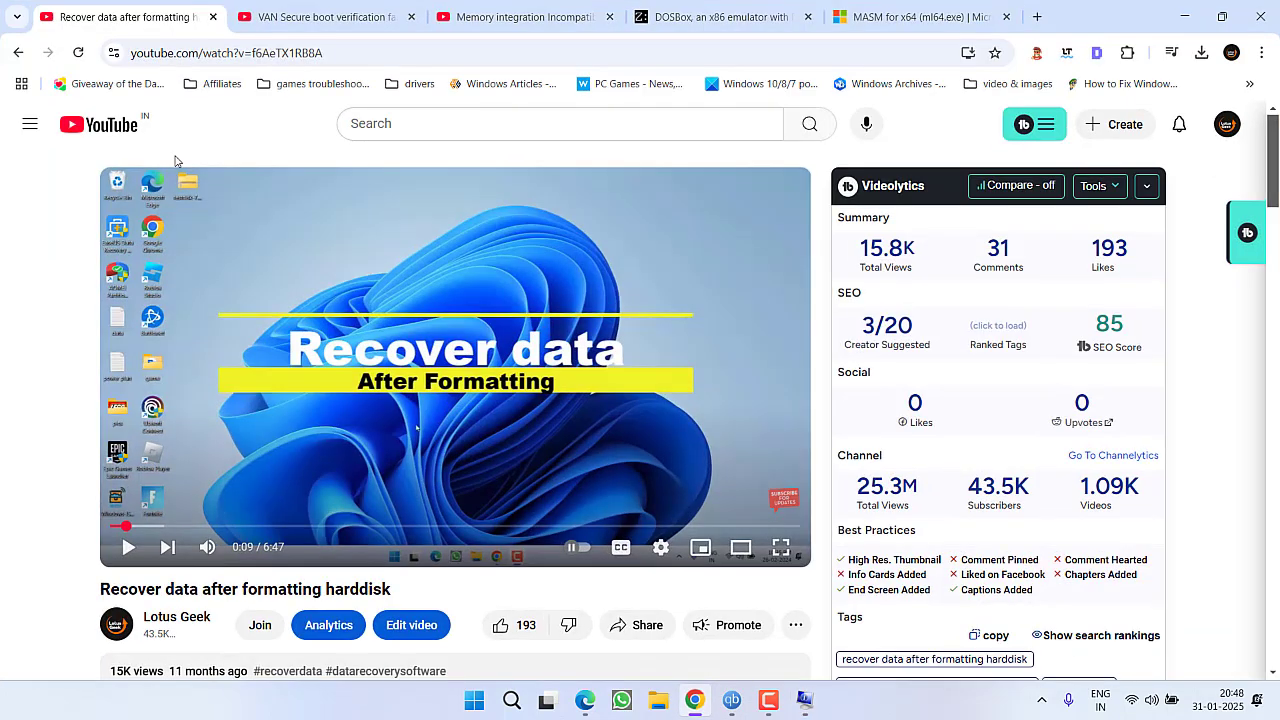
{"action": "left_click", "coordinate": [320, 17]}
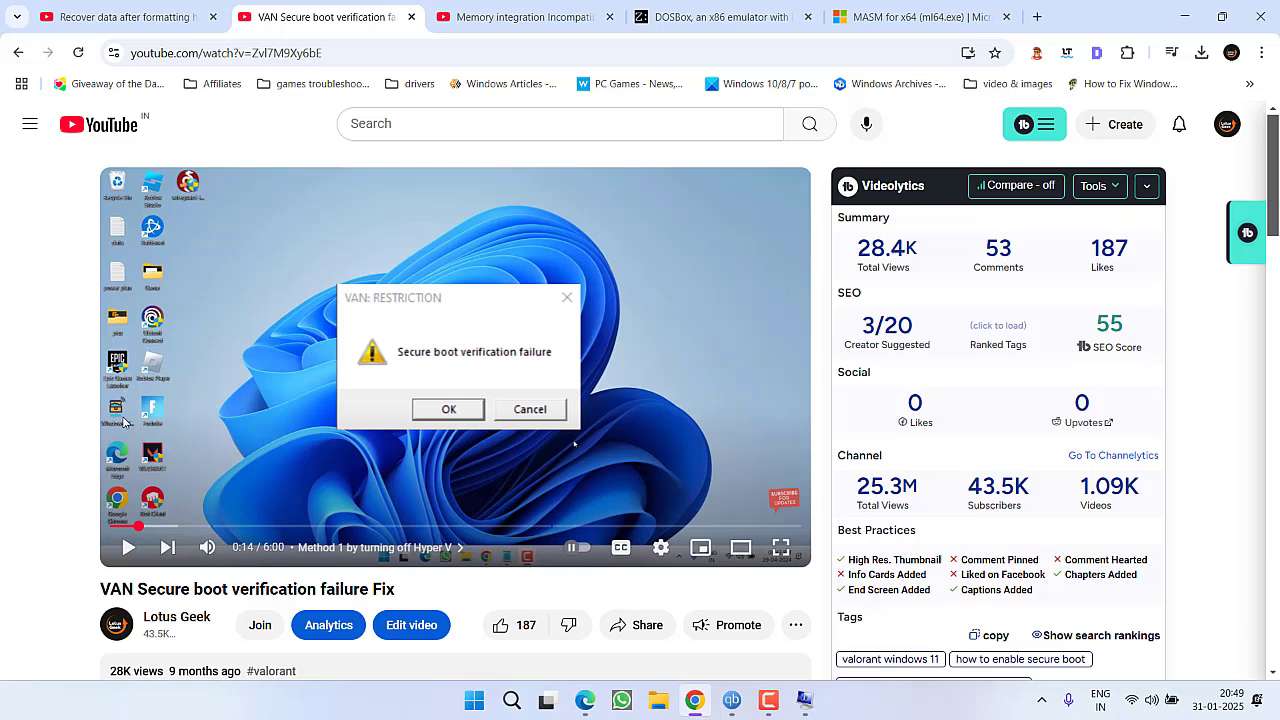
Minimize Chrome and recheck System Information shows BIOS Mode UEFI and Secure Boot State On
{"action": "left_click", "coordinate": [1192, 16]}
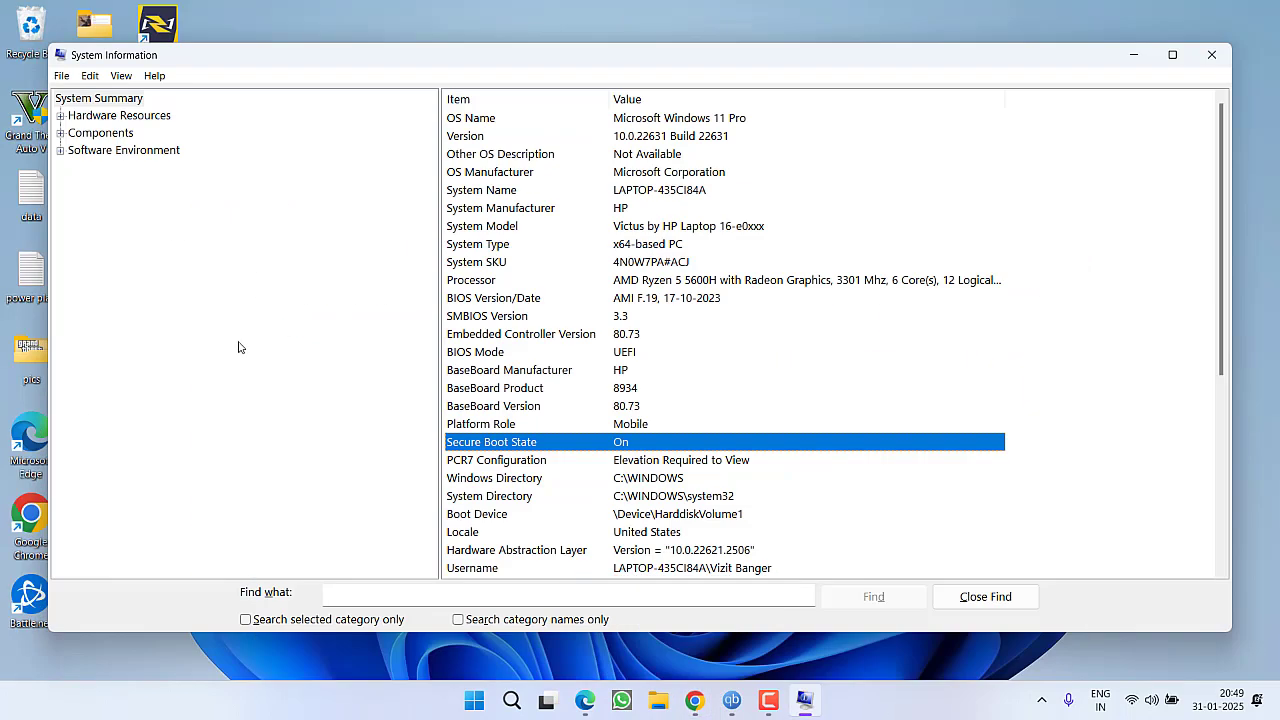
{"action": "left_click", "coordinate": [664, 352]}
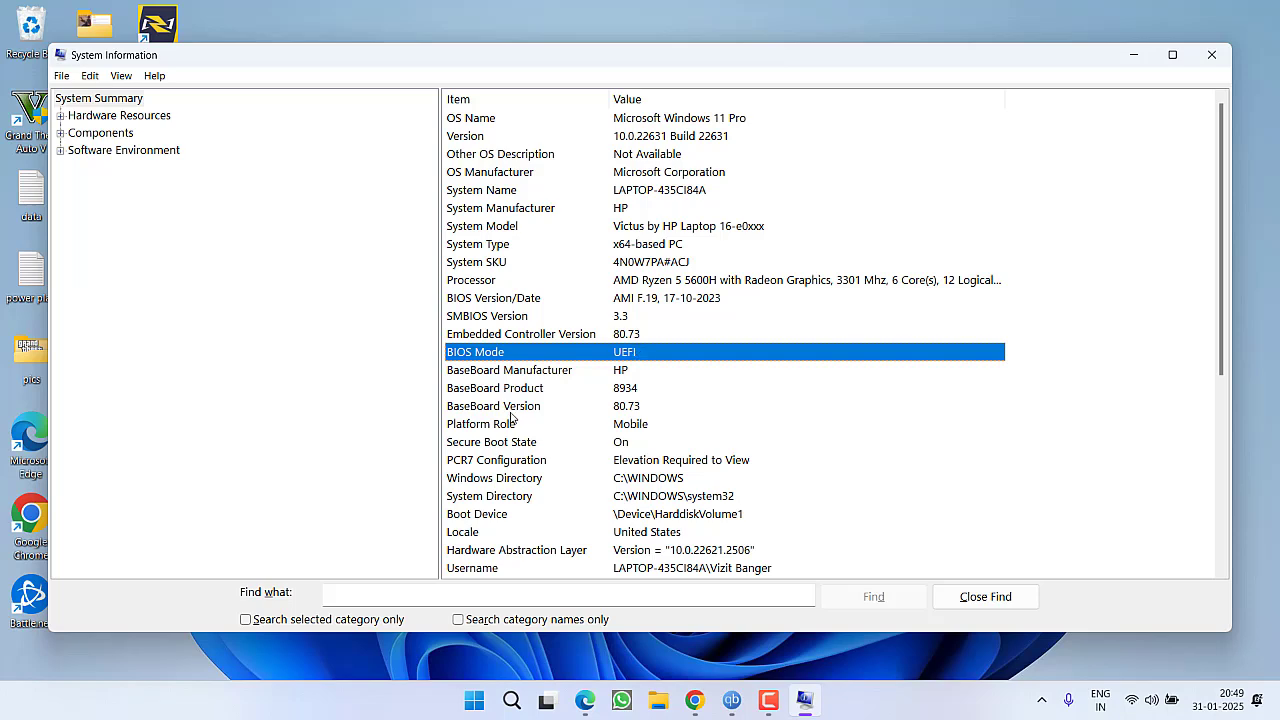
{"action": "left_click", "coordinate": [524, 441]}
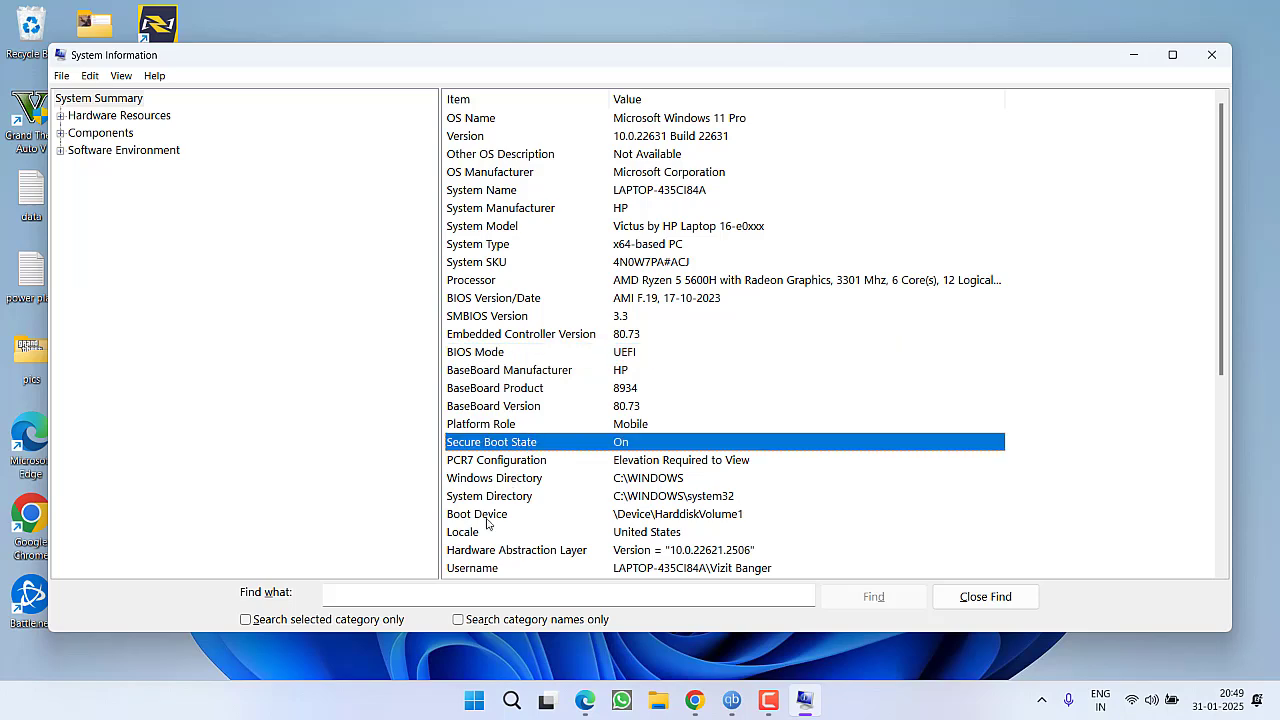
Launch Windows Security by searching 'windows' from Start
{"action": "left_click", "coordinate": [500, 633]}
{"action": "key", "text": "super"}
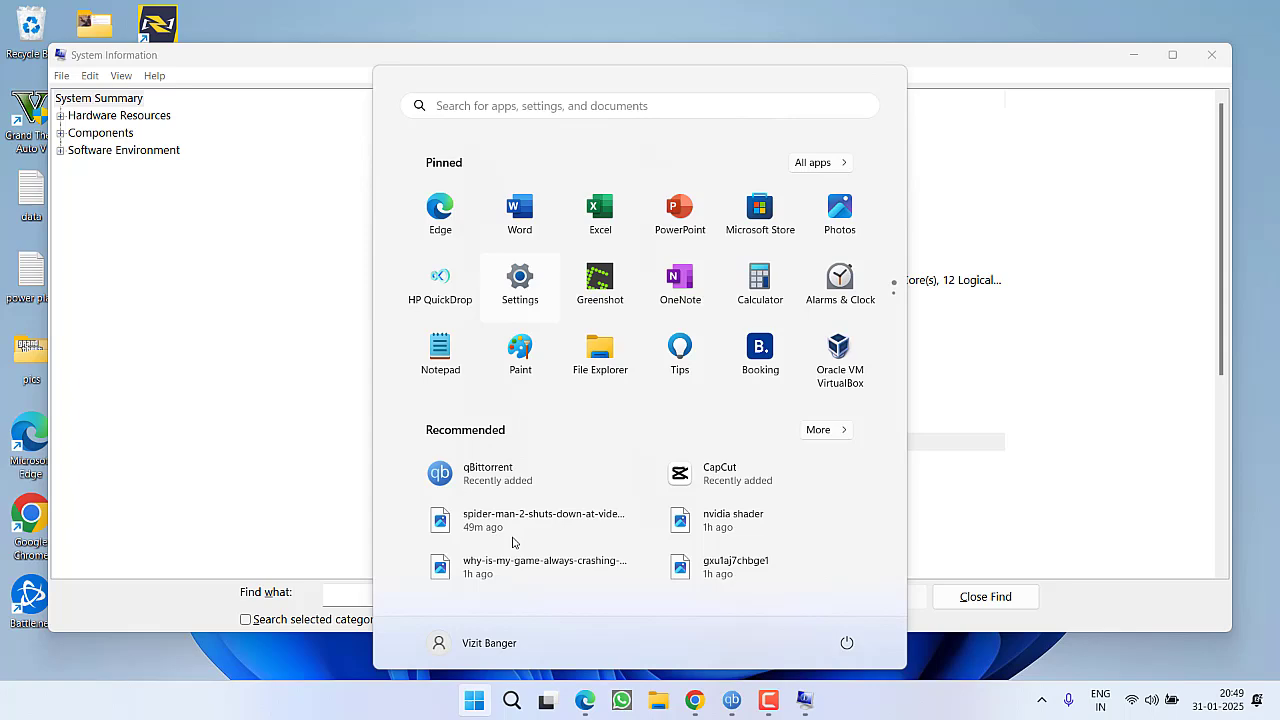
{"action": "type", "text": "windows"}
{"action": "key", "text": "Return"}
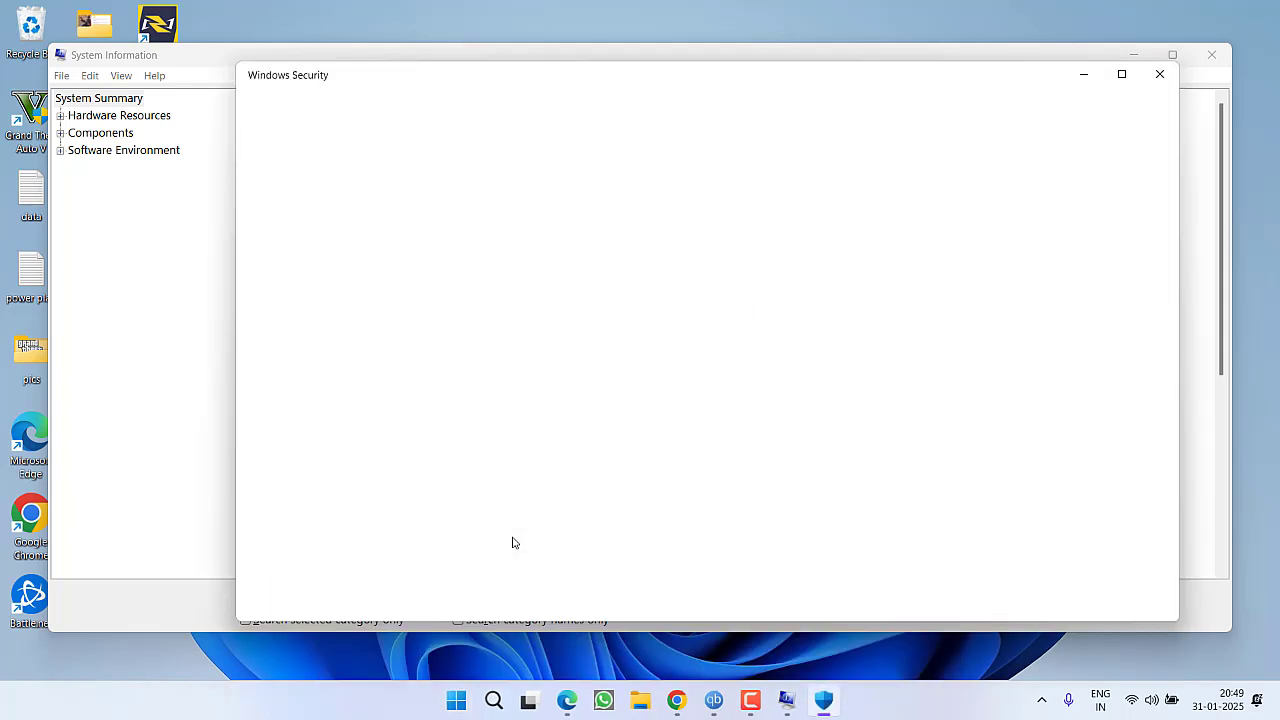
Confirm Memory integrity is On under Device security > Core isolation, then close Windows Security
{"action": "left_click", "coordinate": [343, 345]}
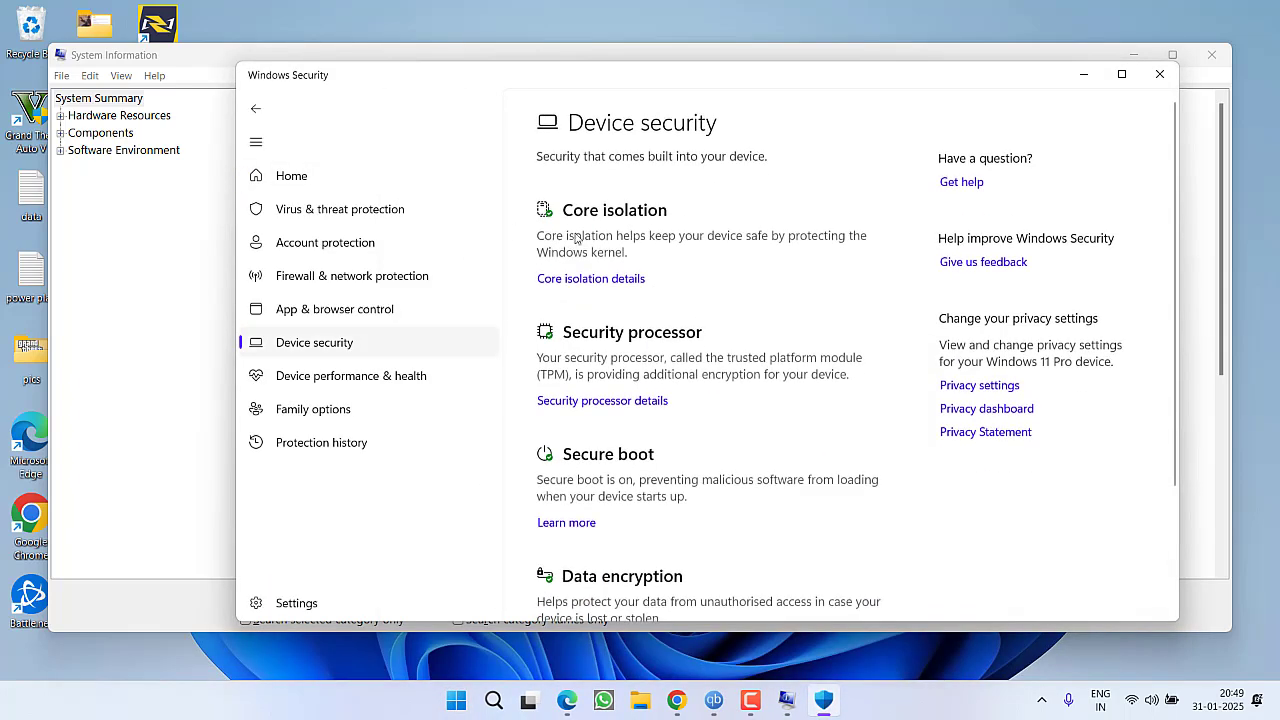
{"action": "left_click", "coordinate": [576, 287]}
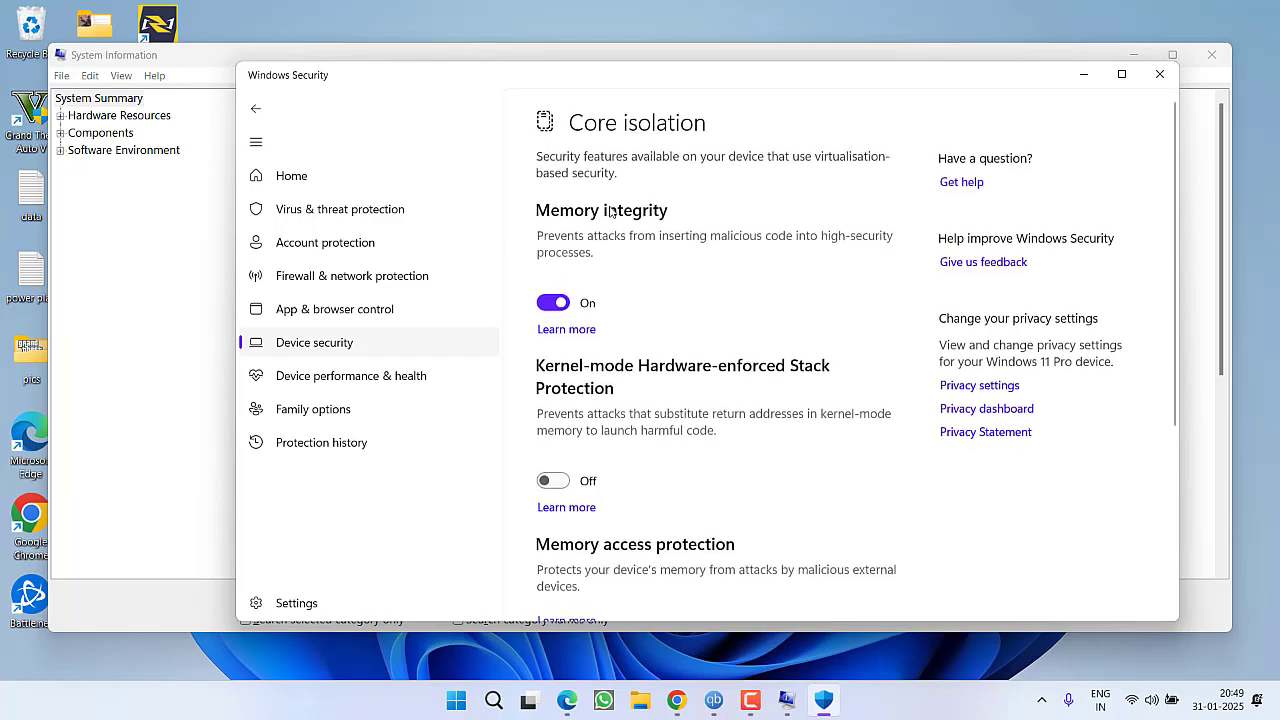
{"action": "left_click", "coordinate": [1160, 74]}
{"action": "left_click", "coordinate": [1212, 54]}
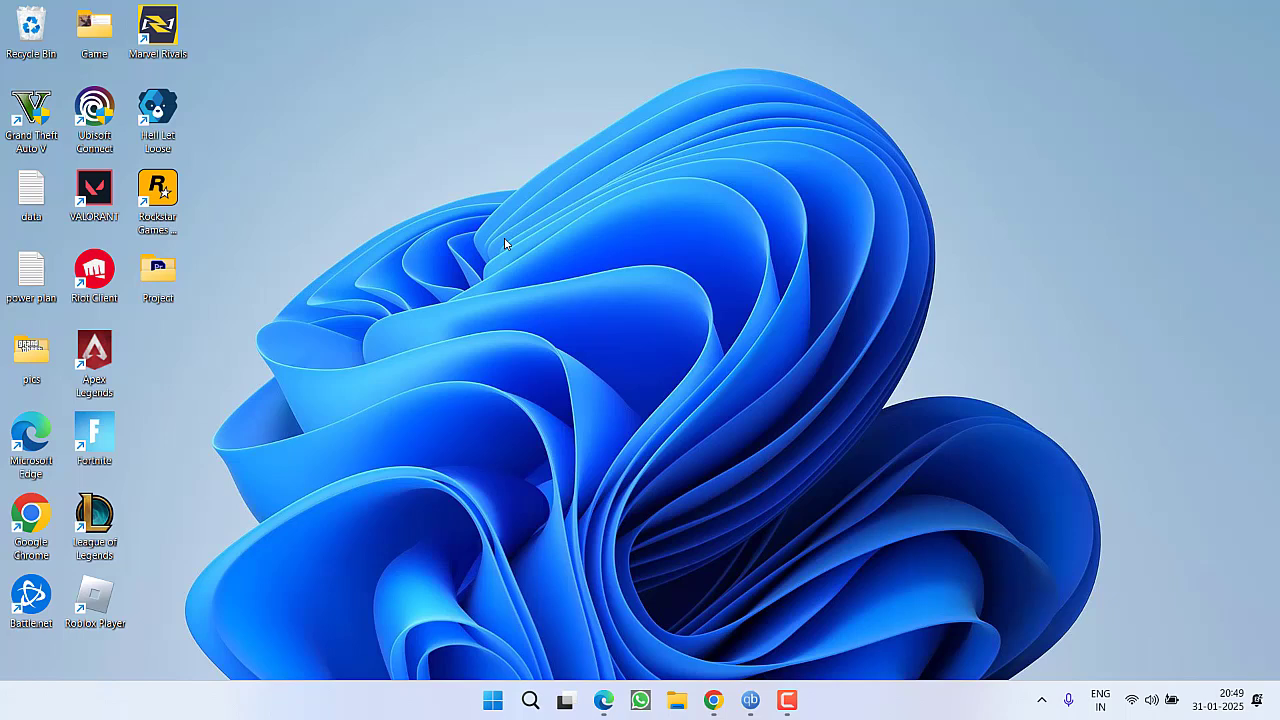